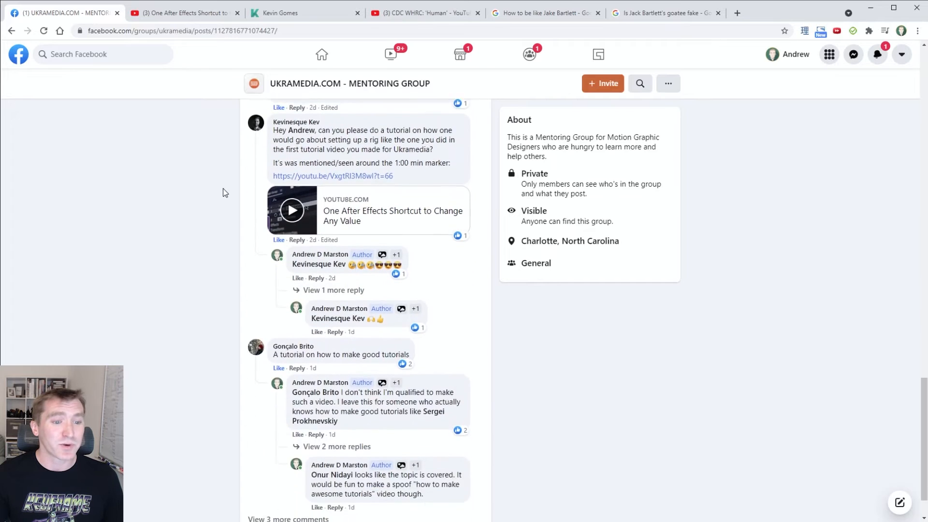
Select the commenter's name in the rig tutorial request, then switch to the designer's portfolio tab.
triple_click(316, 110)
mouse_move(315, 115)
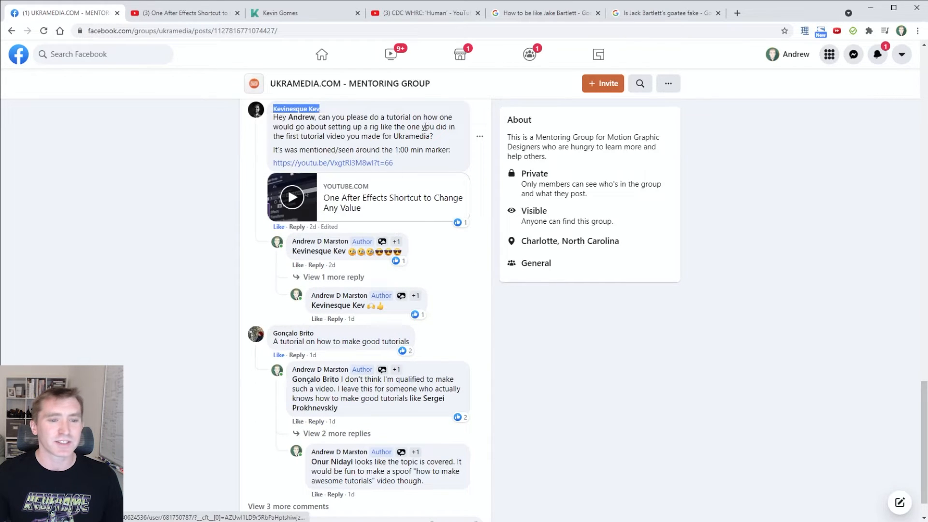
click(290, 13)
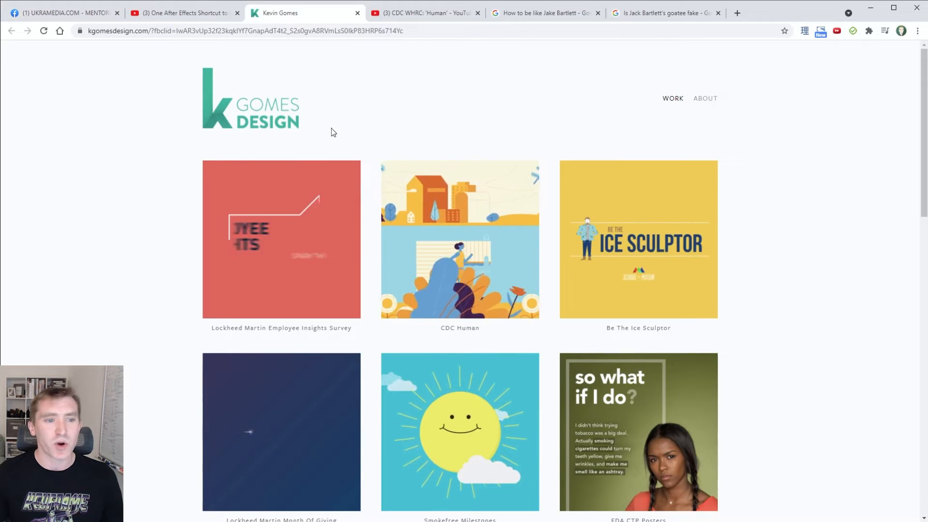
Browse the portfolio's project thumbnails, then bring up the CDC WHRC 'Human' video on YouTube.
scroll(765, 307, down, 7)
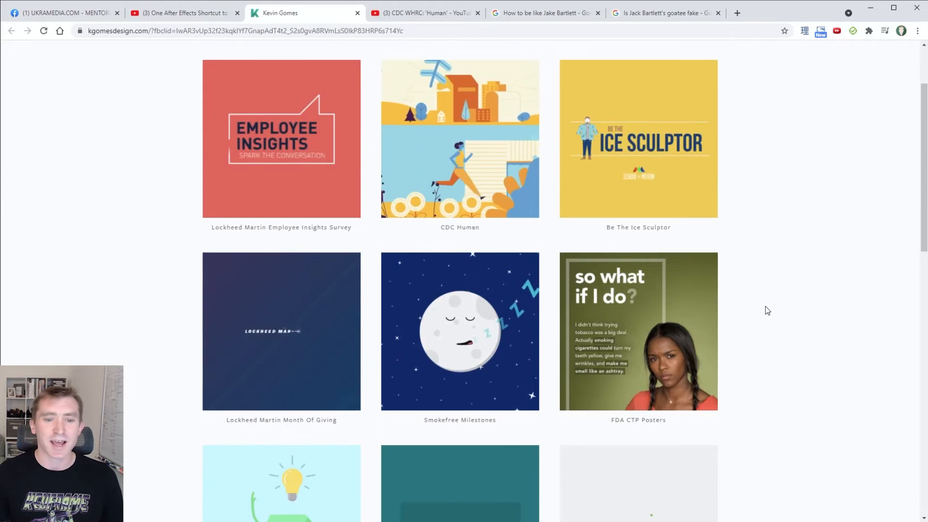
scroll(764, 306, up, 4)
scroll(764, 306, up, 3)
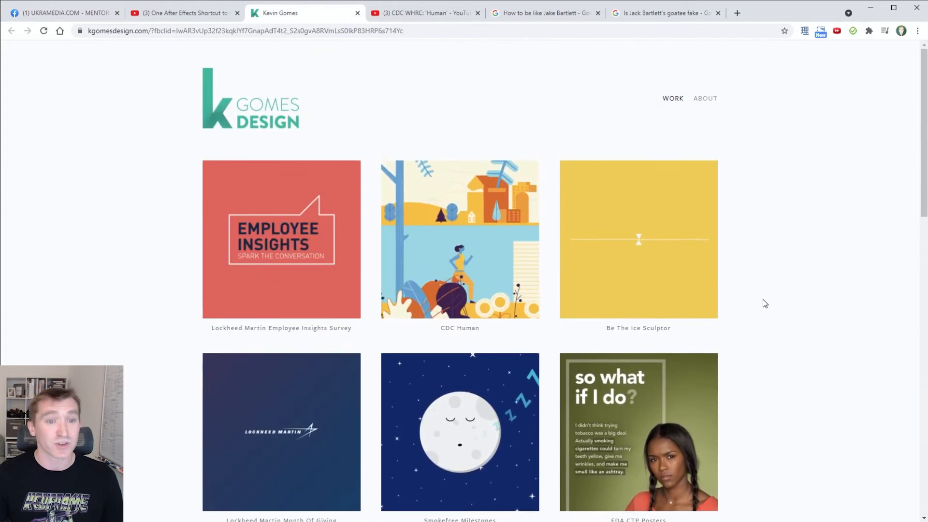
click(426, 13)
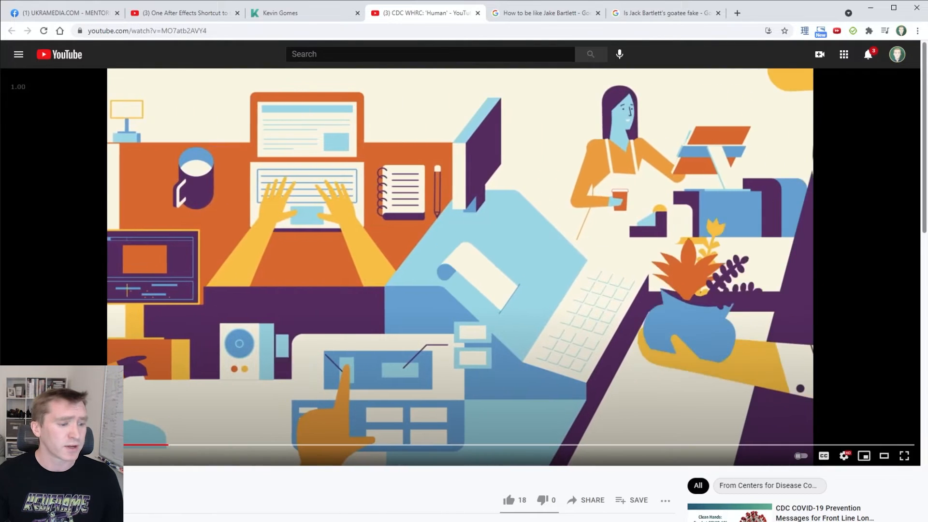
Return from the CDC Human video to the Ukramedia mentoring group post on Facebook.
click(68, 20)
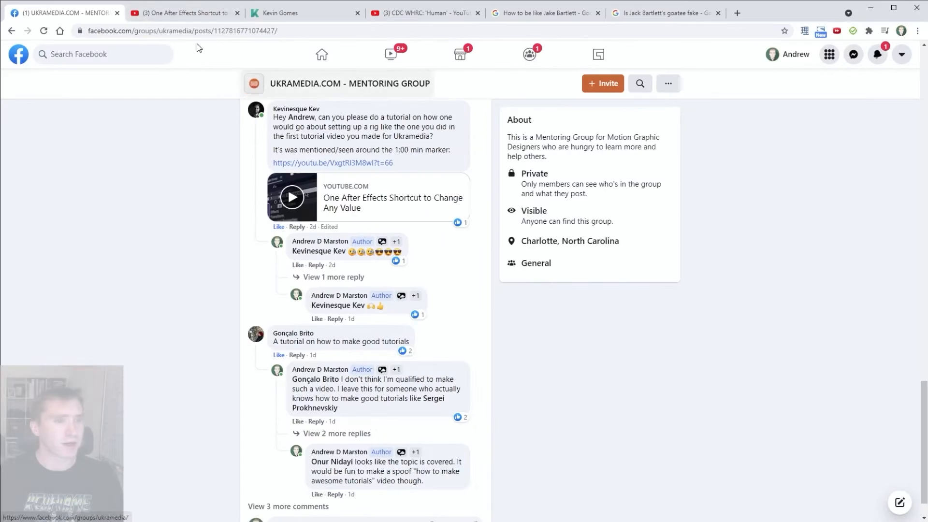
Open the comment's linked 'One After Effects Shortcut to Change Any Value' tutorial on YouTube.
click(300, 160)
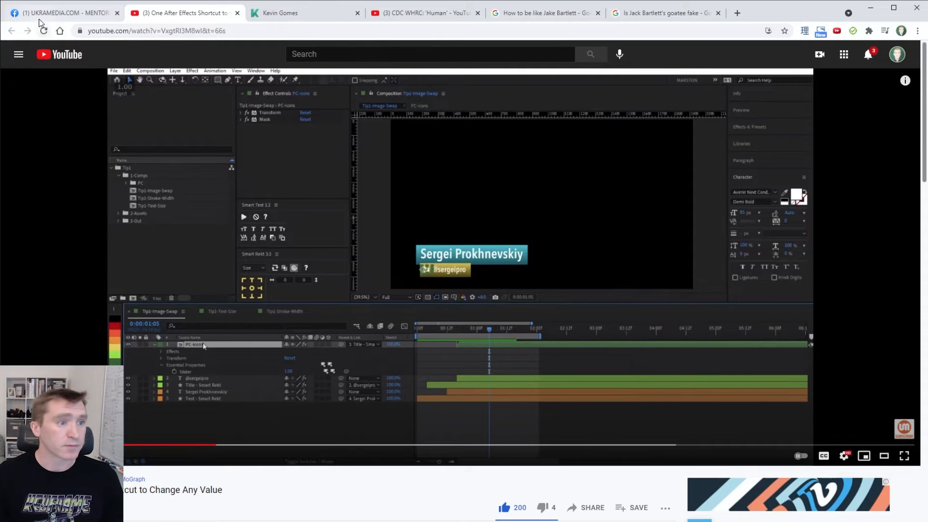
Go back from the shortcut tutorial to the Facebook group post in the first browser tab.
click(43, 13)
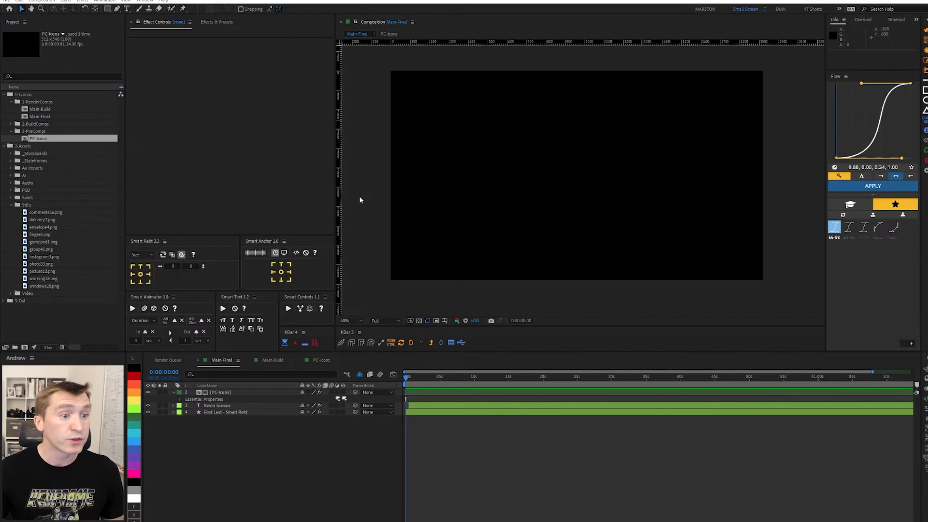
Preview the finished Main-Final lower third at 100% zoom, framed on the banner.
click(356, 436)
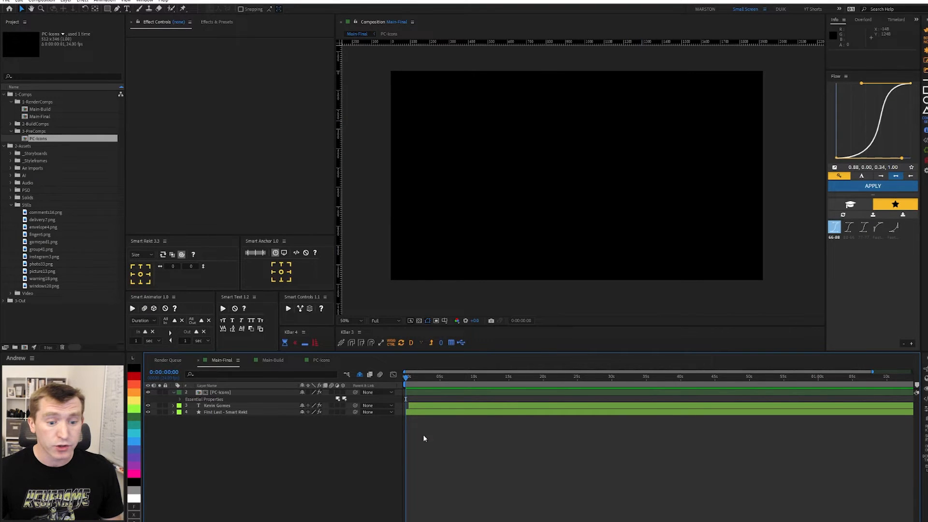
key(space)
key(space)
scroll(456, 251, up, 2)
key(h)
drag(660, 100, 665, 120)
key(v)
click(396, 381)
key(space)
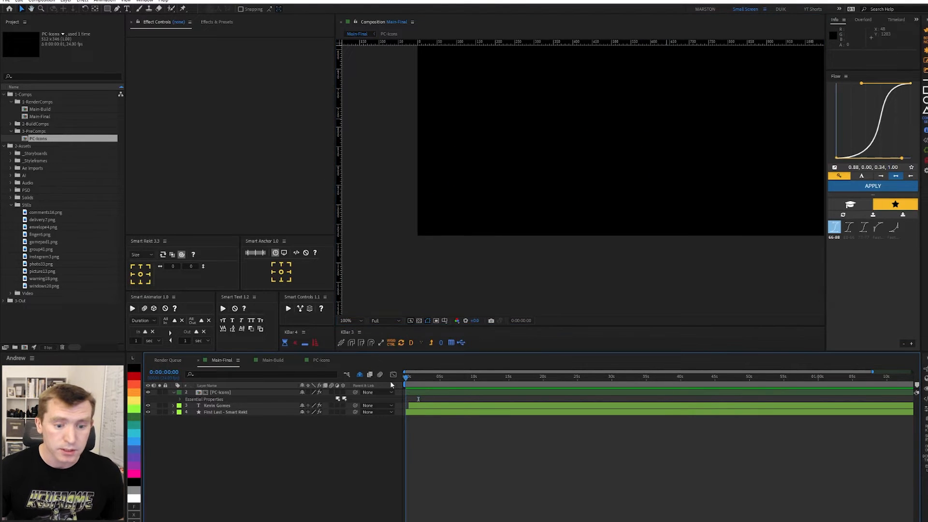
key(space)
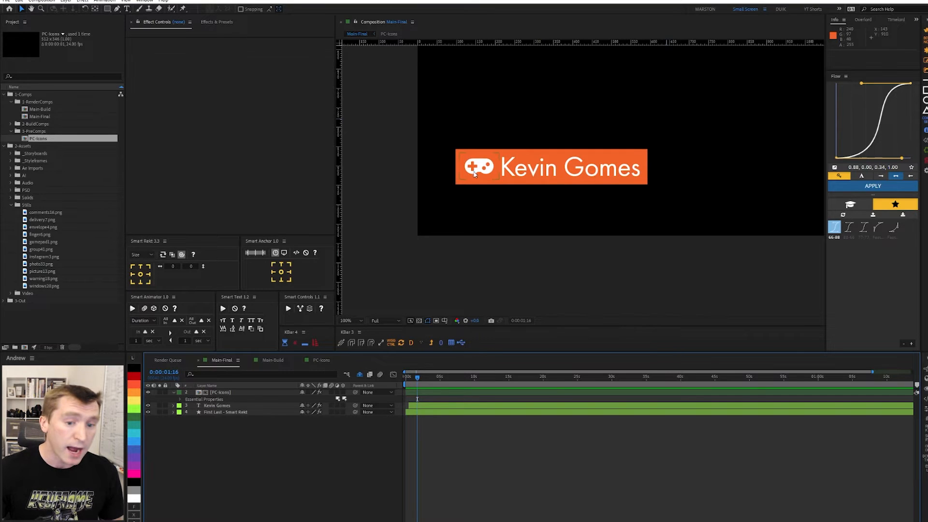
Set the PC-Icons layer's Icon-Select Essential Property to 4 to show the pointing finger.
click(206, 399)
click(181, 400)
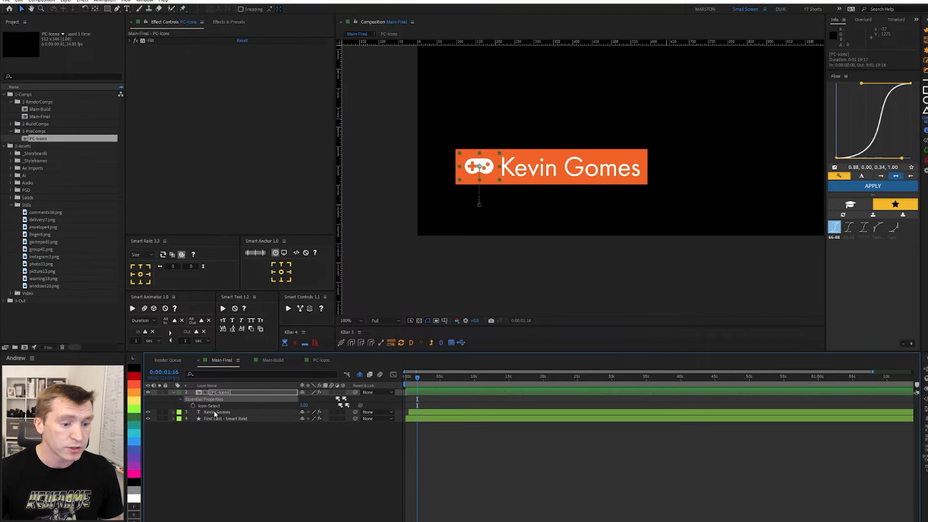
click(304, 405)
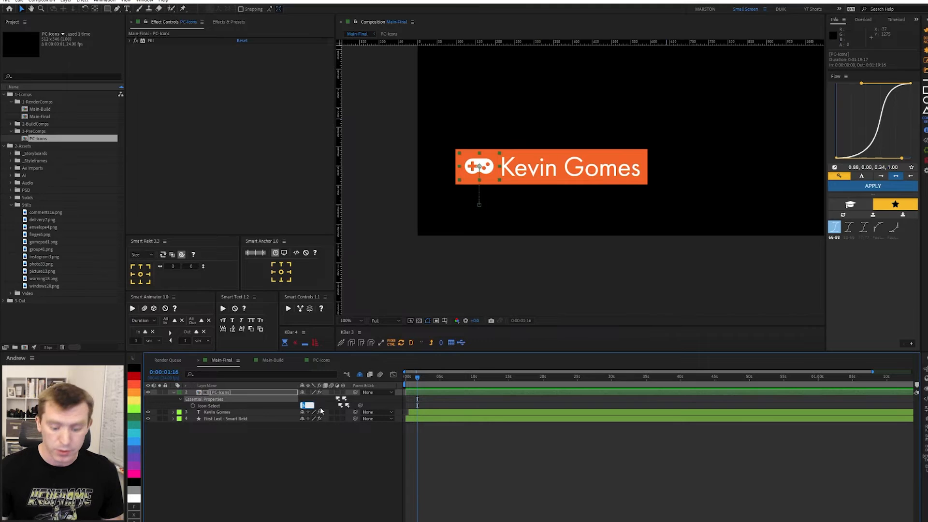
text(4)
key(Return)
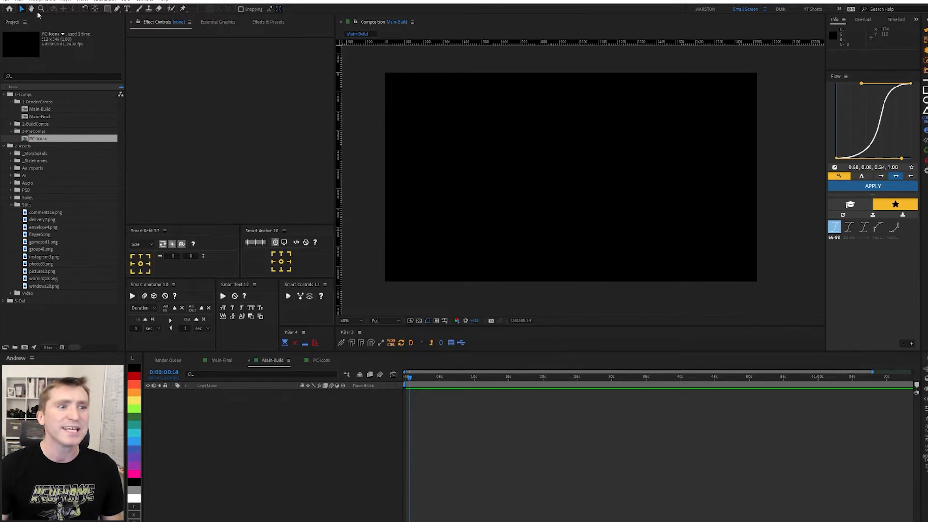
Add a text layer with the designer's name to Main-Build and move it down and left.
click(127, 9)
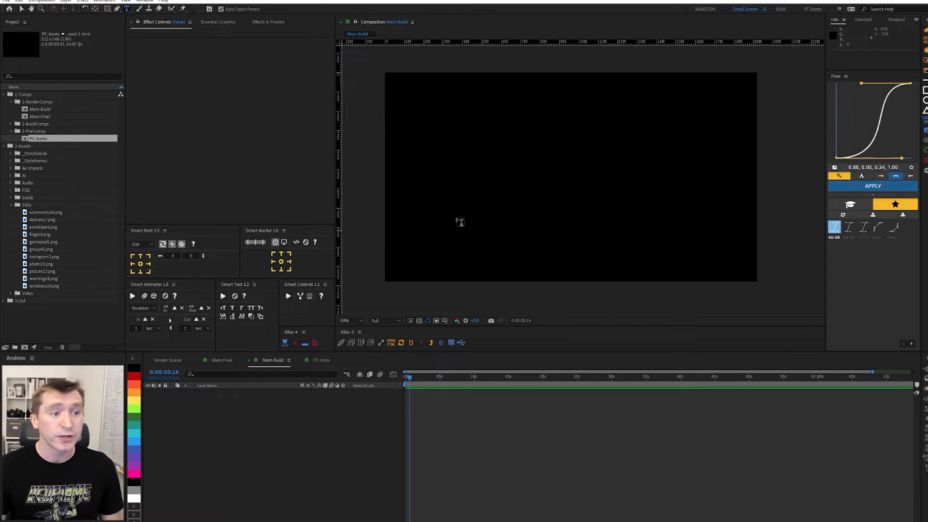
click(431, 222)
click(233, 394)
key(v)
drag(458, 222, 447, 234)
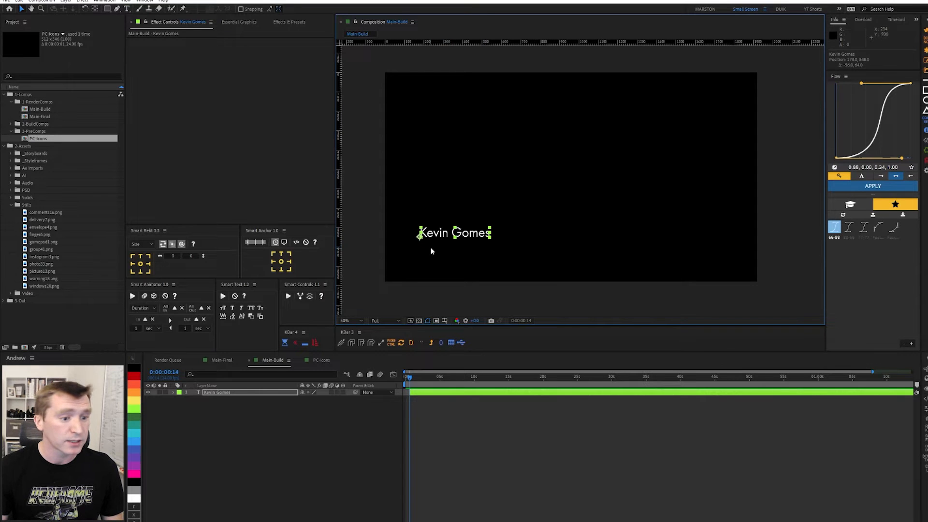
Switch Smart Rekt to Margin mode and enter 20 for each margin.
click(220, 261)
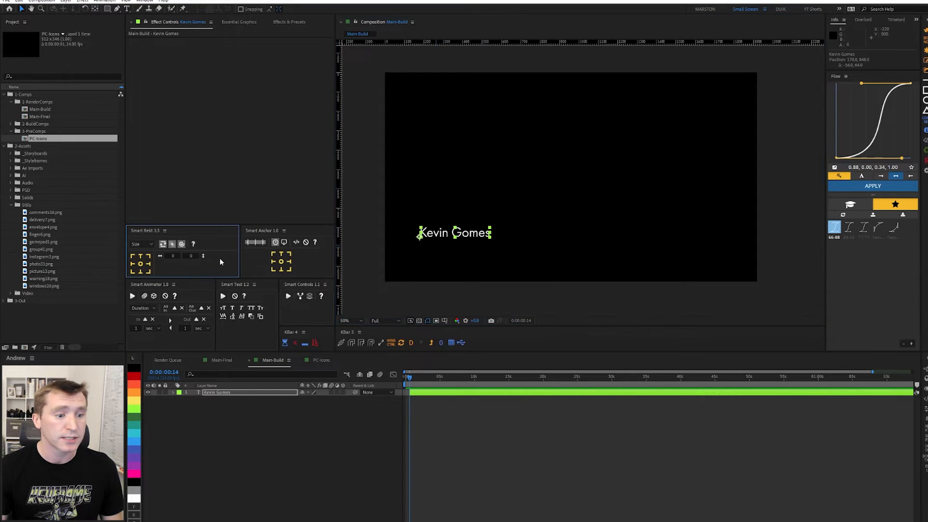
click(142, 244)
click(145, 261)
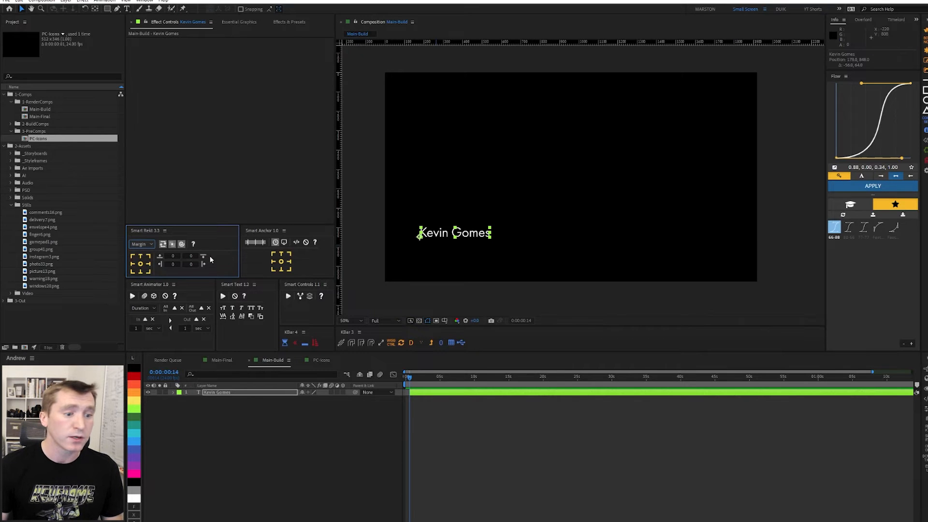
click(174, 256)
text(20)
key(Tab)
text(20)
key(Tab)
text(20)
key(Tab)
text(20)
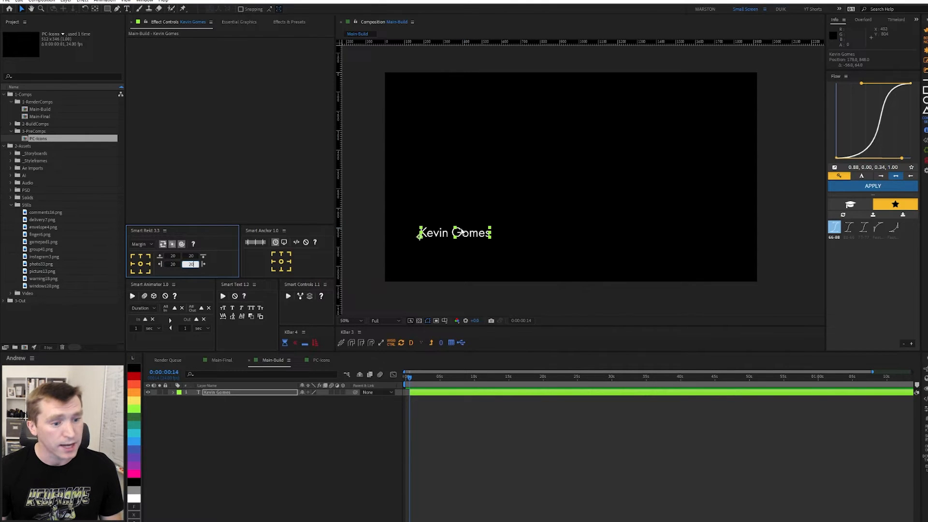
text(120)
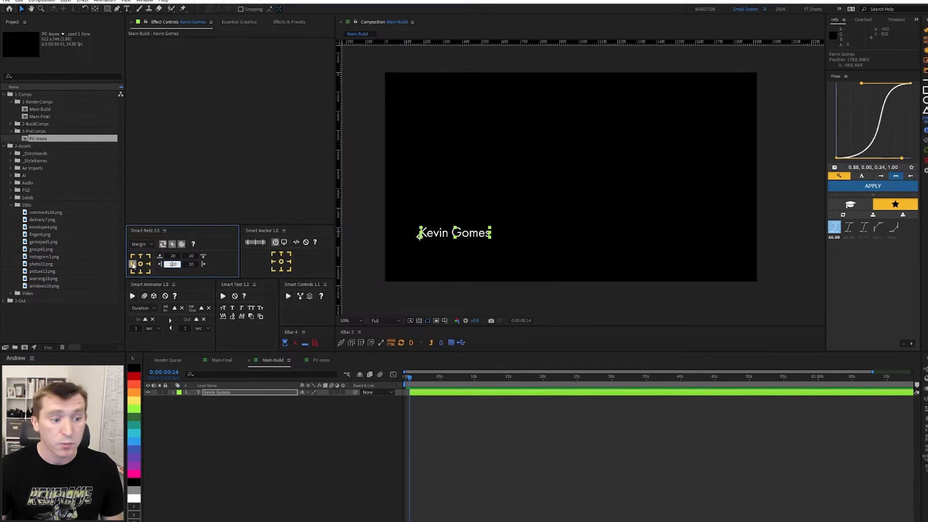
Create a left-anchored orange Smart Rekt box behind the name and nudge both right and down.
click(133, 265)
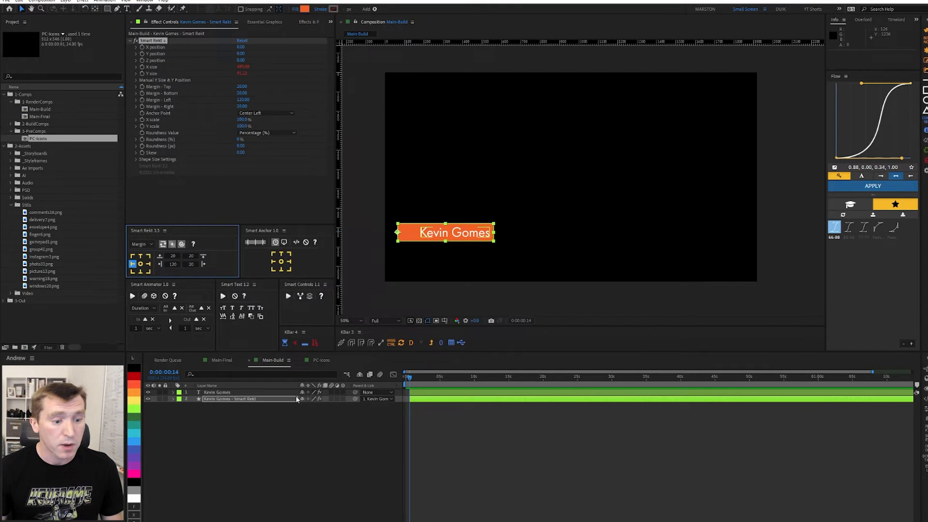
click(234, 393)
mouse_move(466, 234)
mouse_down()
mouse_move(503, 230)
mouse_move(472, 241)
mouse_up()
Test the box's auto-resize by retyping the name text, undo it, and reselect the text layer.
double_click(473, 242)
text(Andrew Kramer)
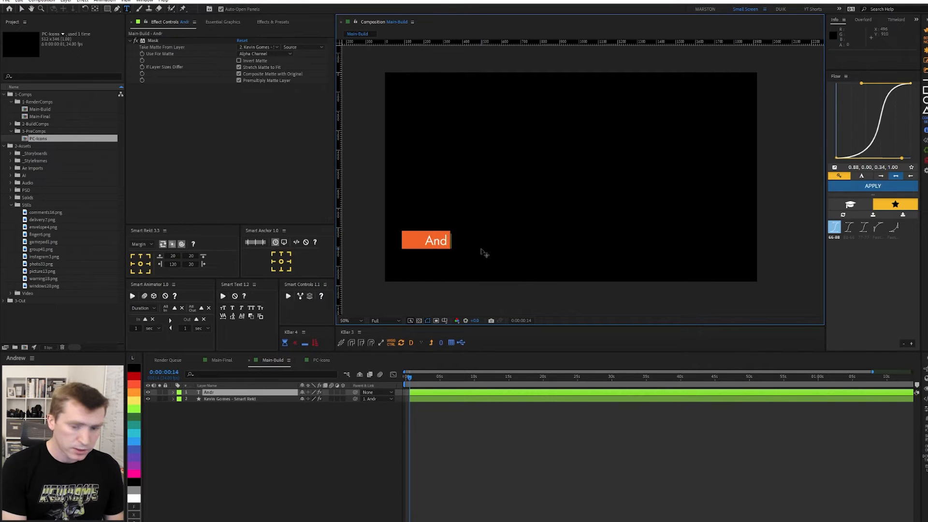
click(338, 428)
key(ctrl+z)
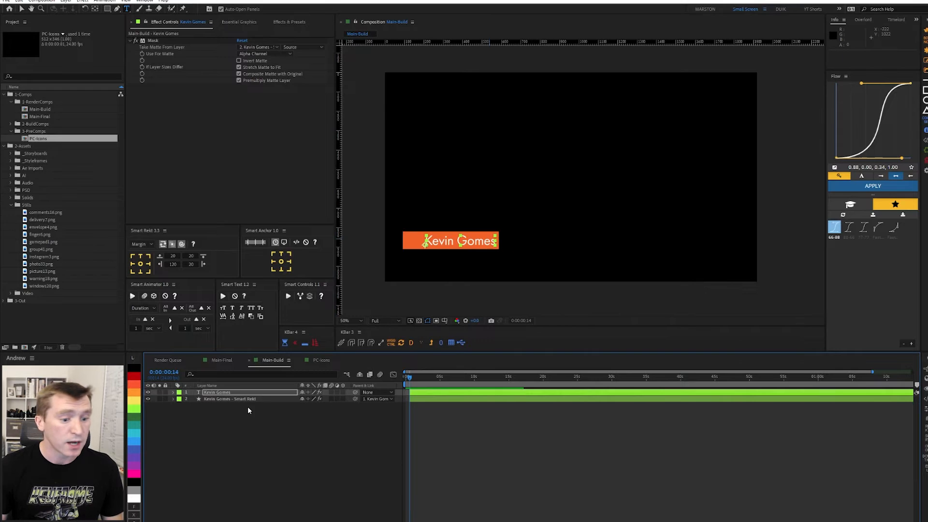
click(248, 410)
key(v)
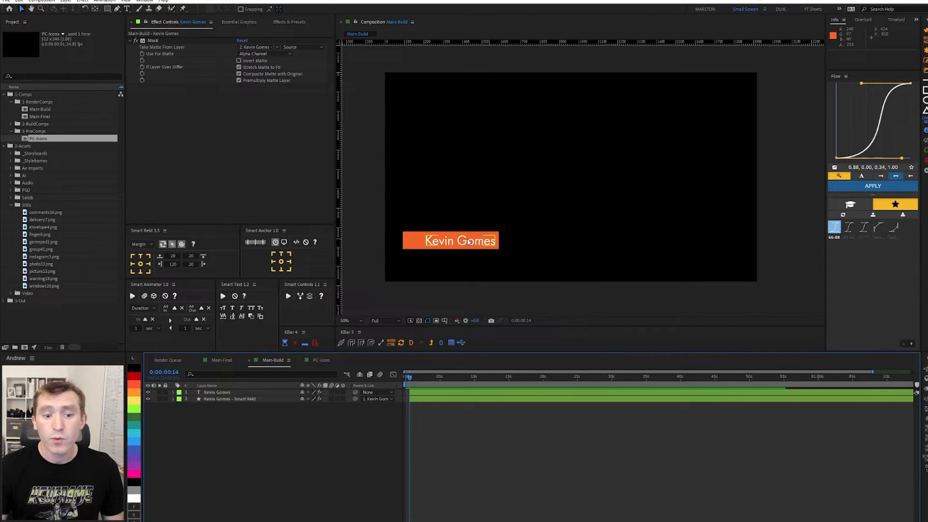
click(232, 392)
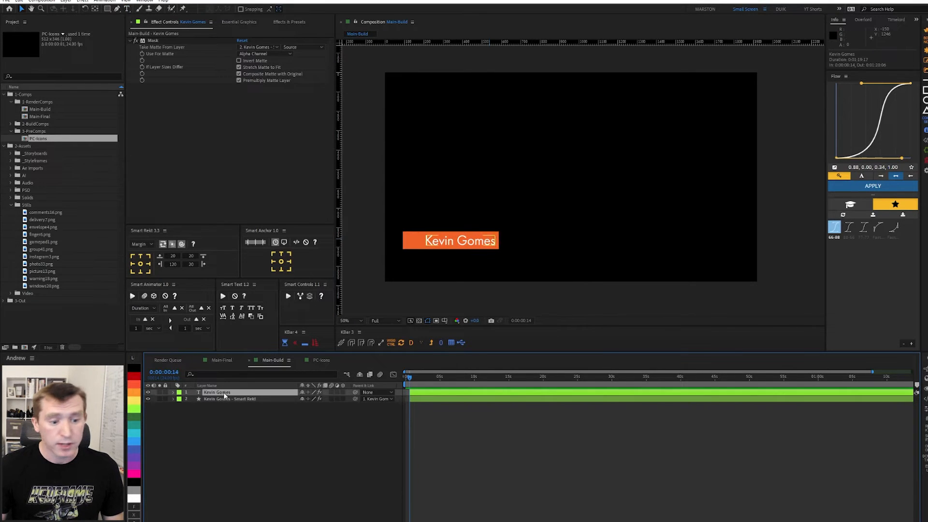
Apply a Smart Animator Position animate-in with a Y offset of 100 to the name text layer.
click(152, 313)
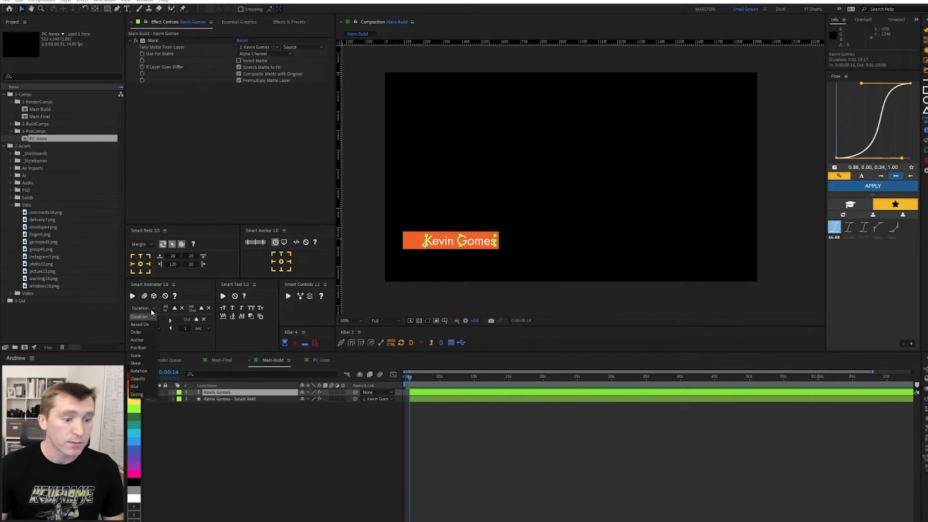
click(141, 348)
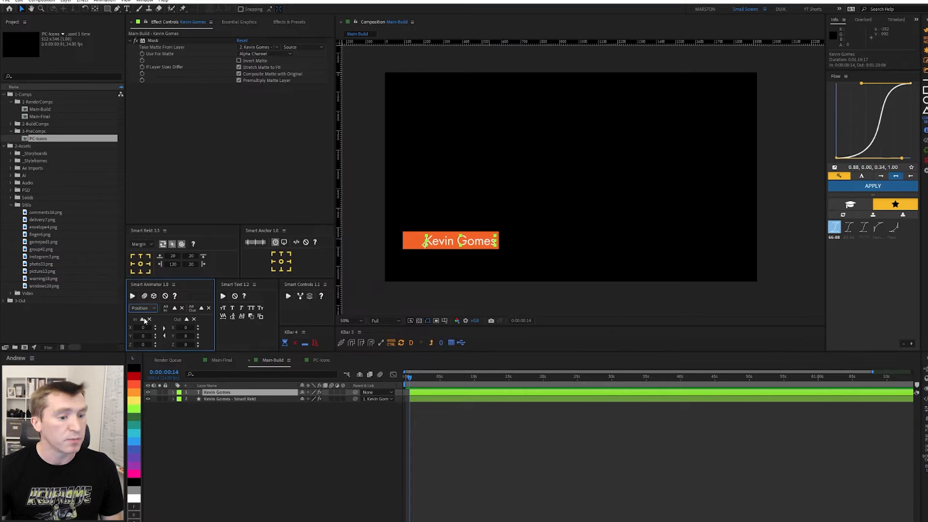
click(141, 336)
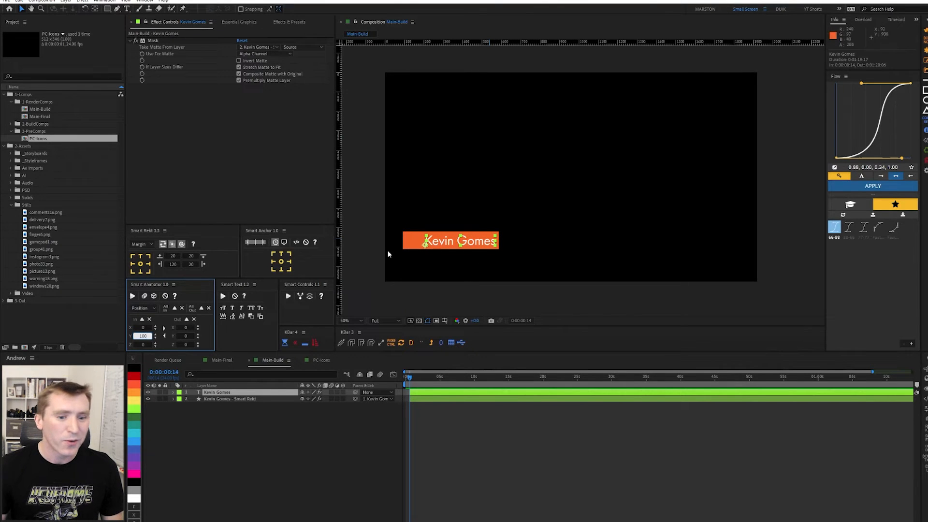
click(133, 297)
Preview the slide-up animation, then return the playhead to 0:00:01:04.
scroll(372, 415, up, 2)
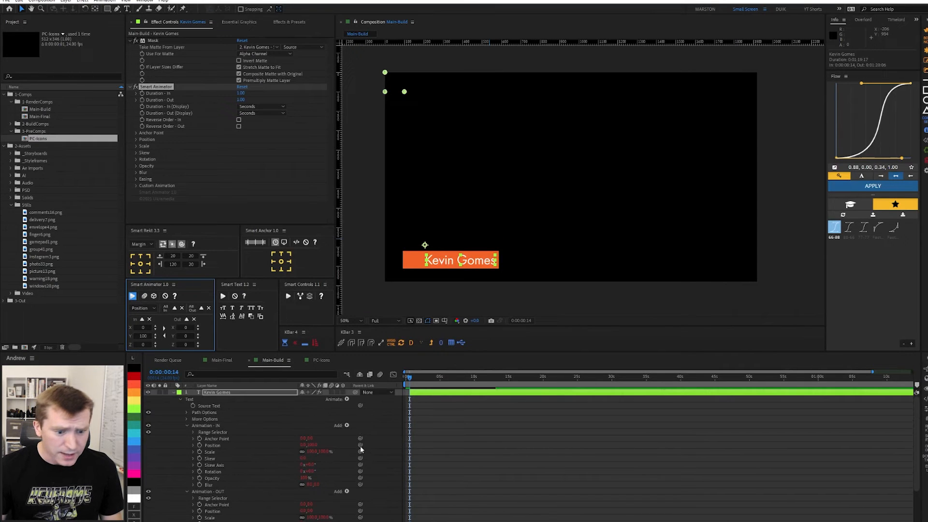
click(173, 392)
click(410, 422)
key(space)
click(456, 243)
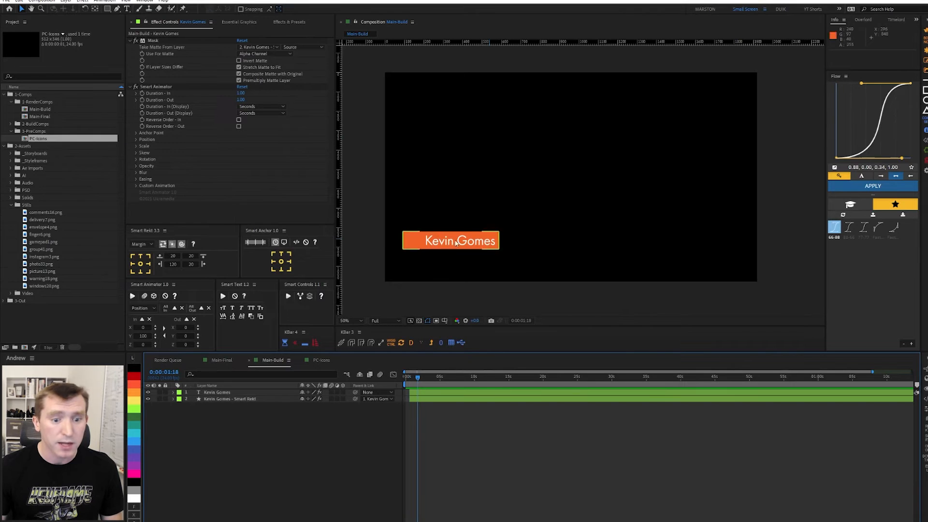
drag(416, 376, 413, 377)
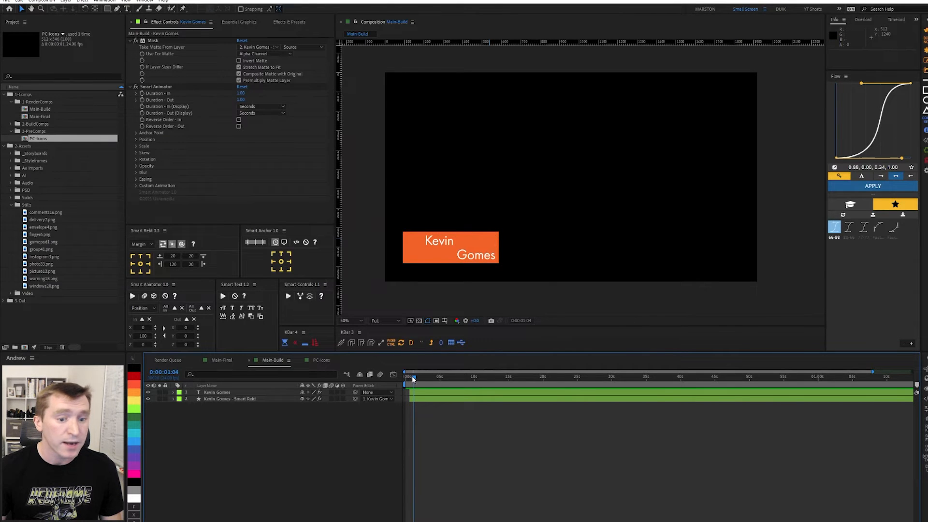
In the Smart Rekt box's Shape Size Settings, base both width and height on Comp - Middle Point.
click(230, 399)
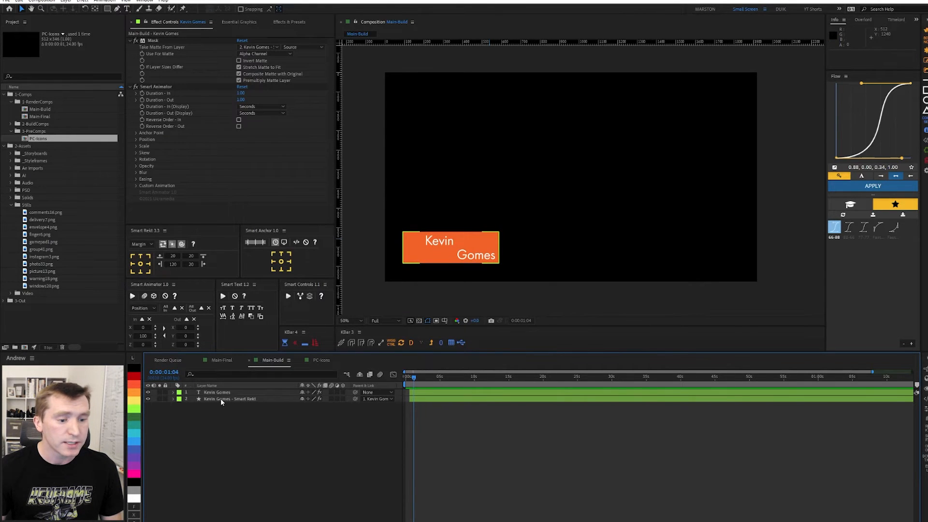
click(217, 399)
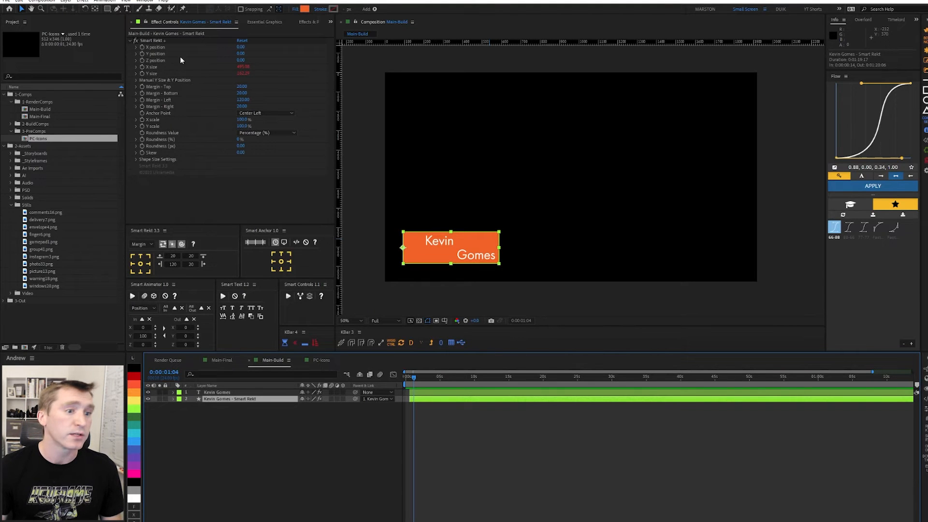
click(156, 42)
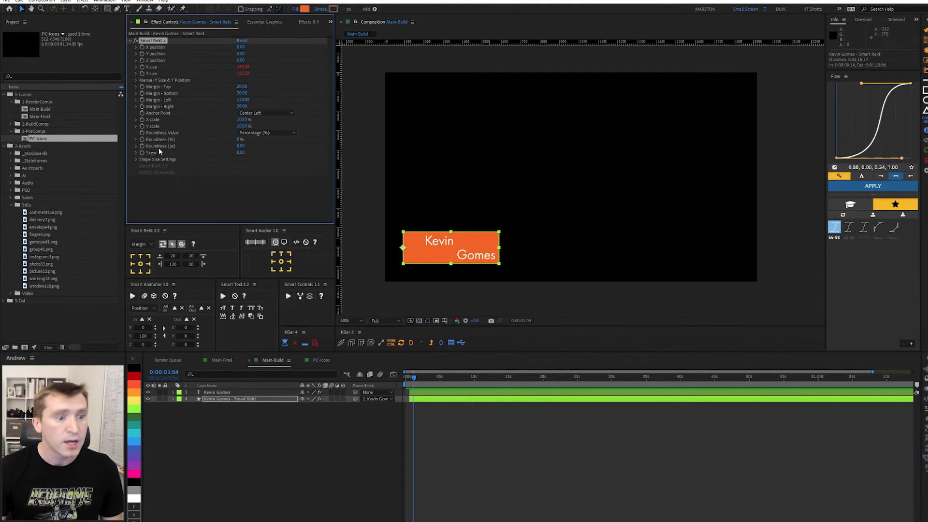
click(137, 160)
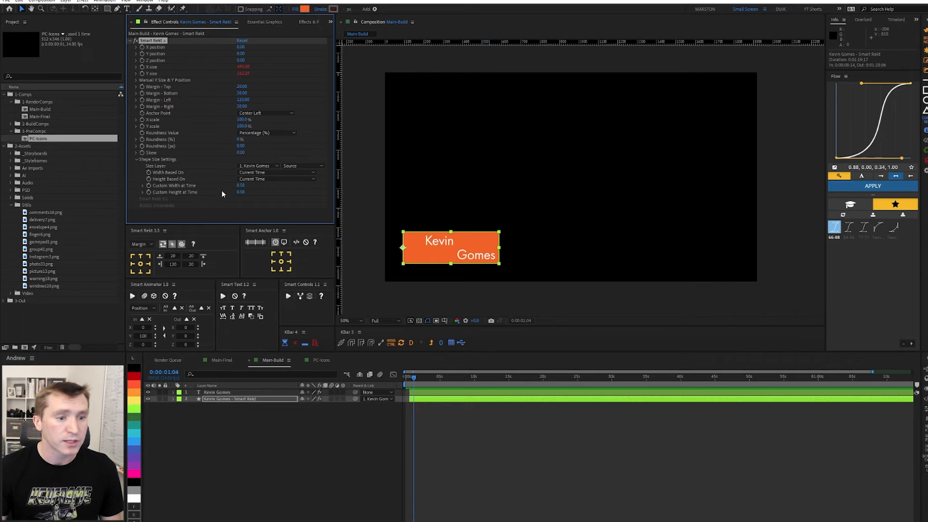
click(253, 173)
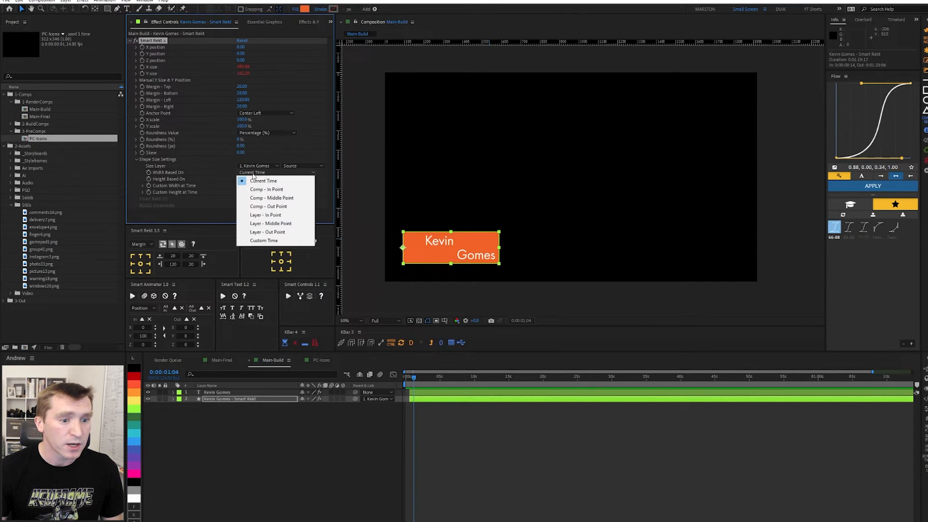
click(276, 200)
click(253, 180)
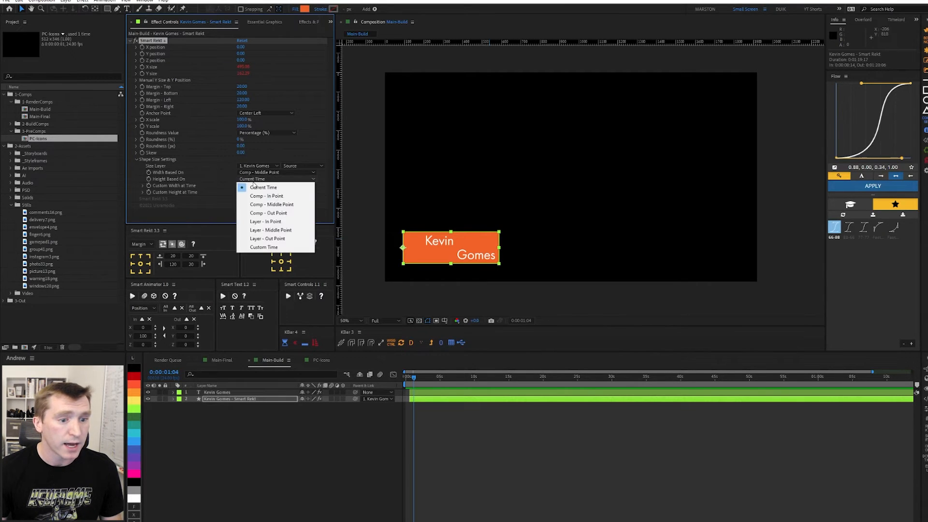
click(300, 206)
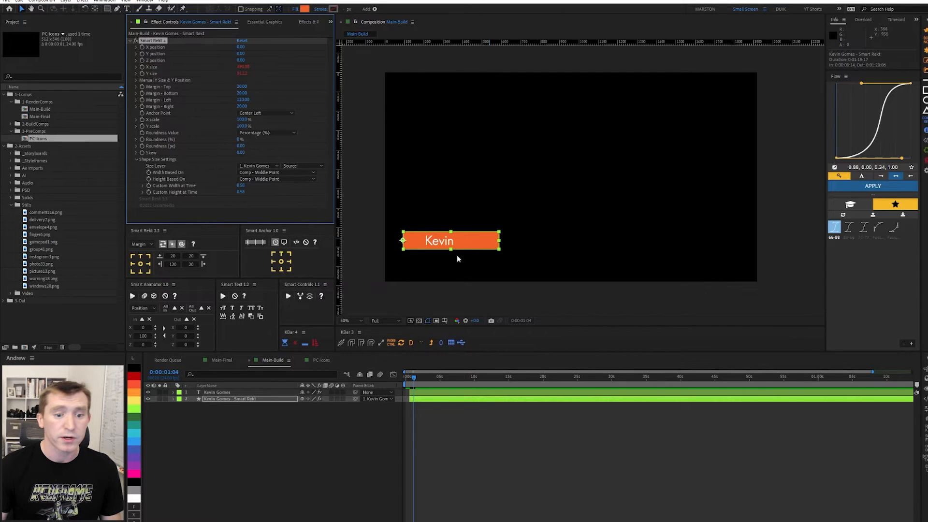
click(418, 382)
key(space)
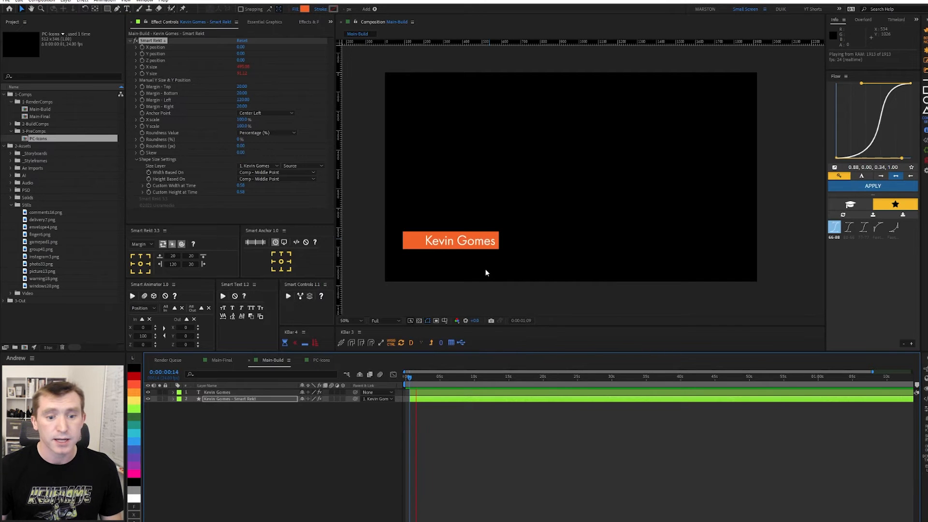
click(449, 246)
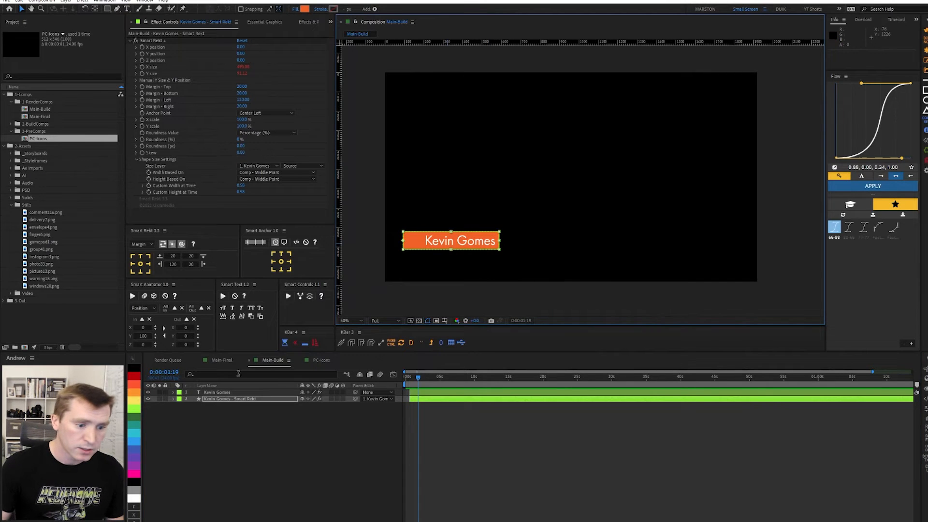
double_click(201, 394)
text(So)
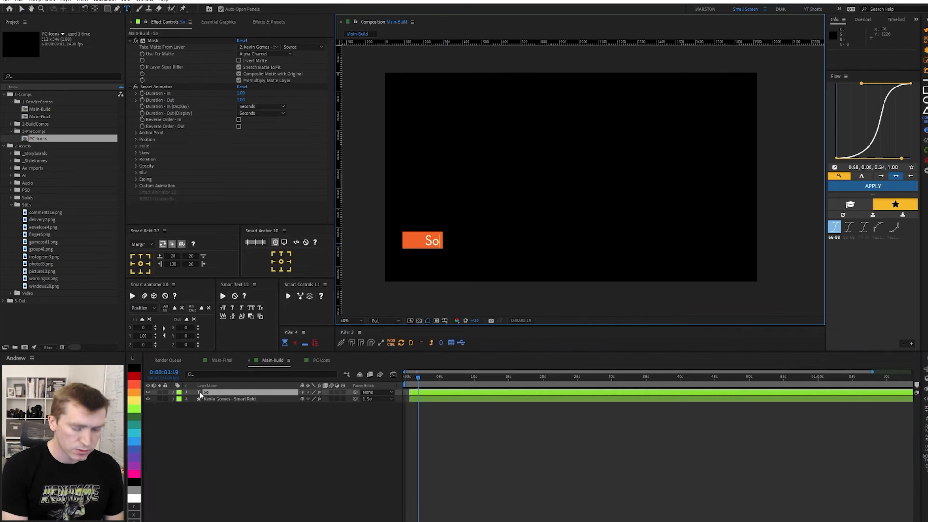
text(mething Else)
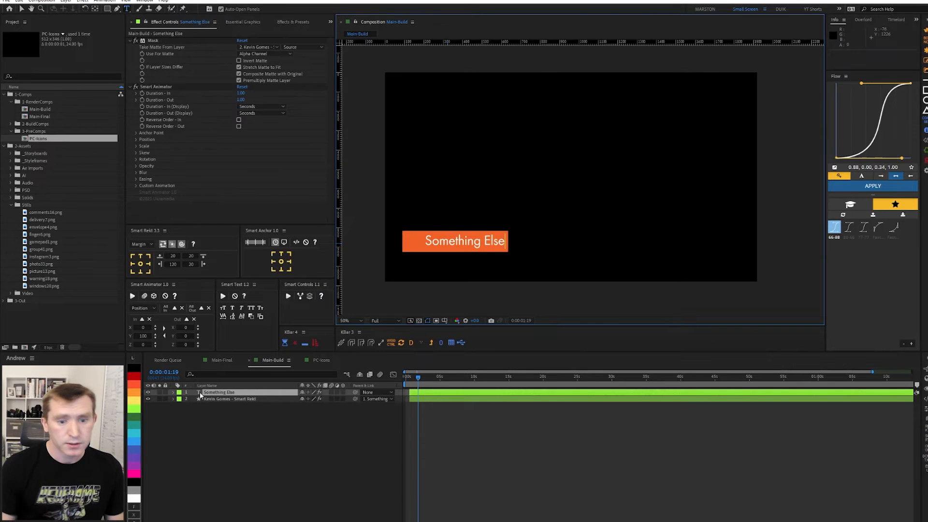
click(446, 374)
key(space)
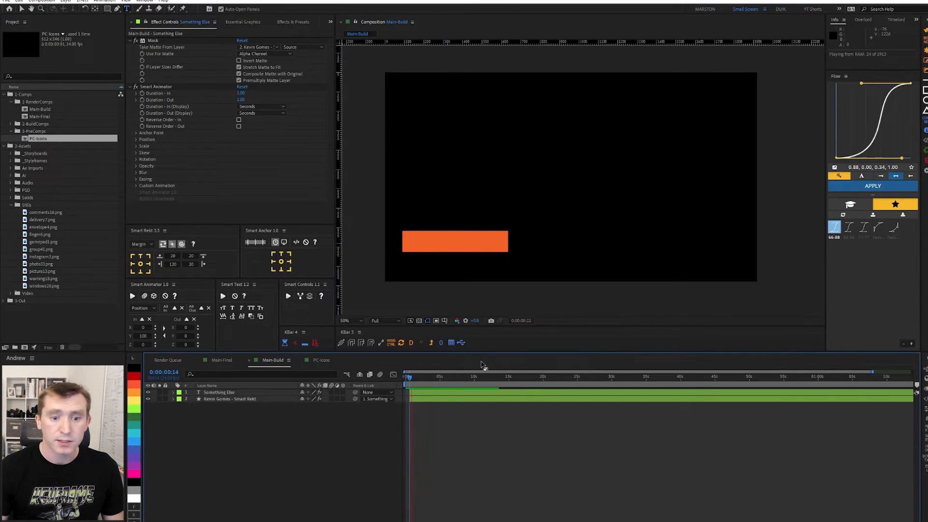
key(ctrl+z)
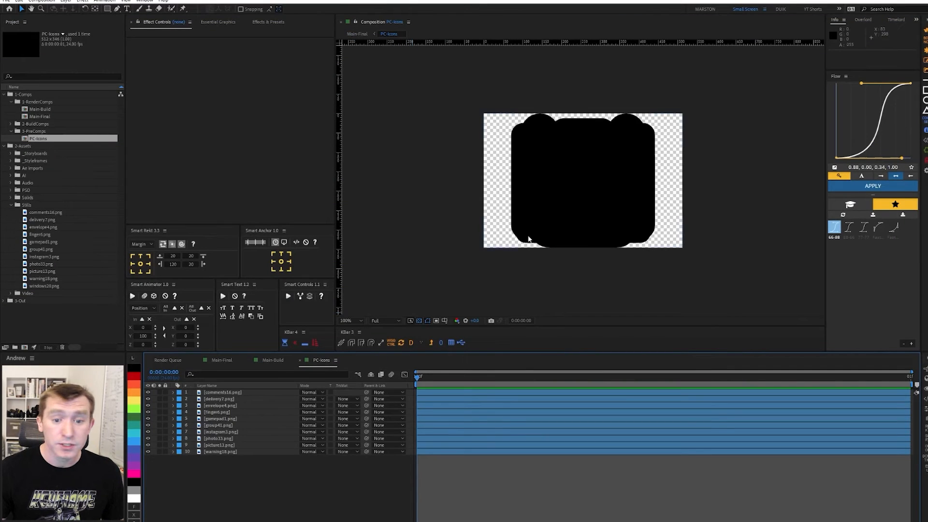
Solo the comments16.png icon layer to view it on its own, then turn Solo off.
click(160, 393)
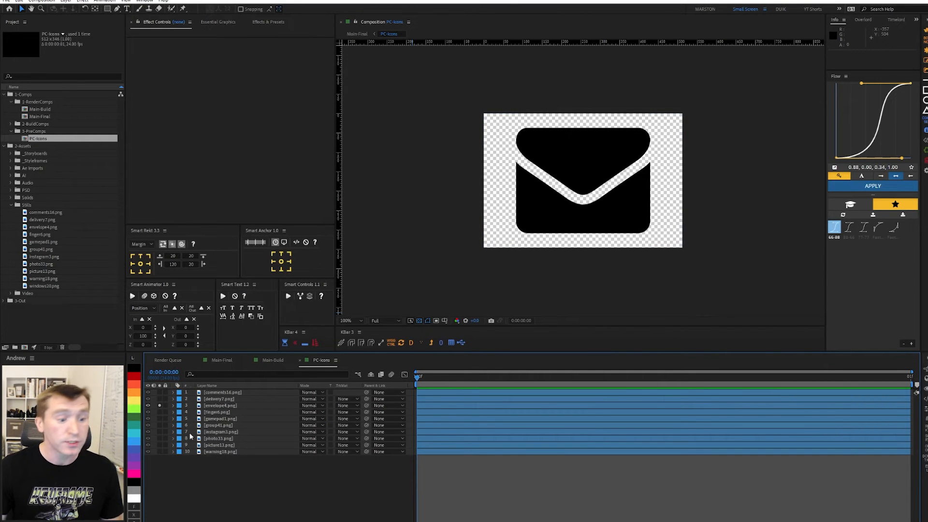
click(161, 407)
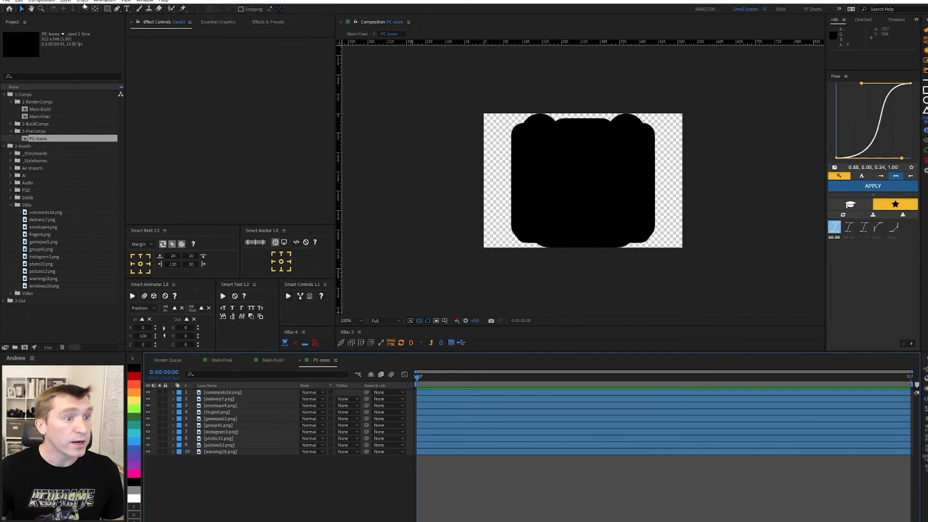
click(66, 1)
Create a new shape layer named 'Ctrl' with a yellow label and make it a guide layer.
mouse_move(78, 8)
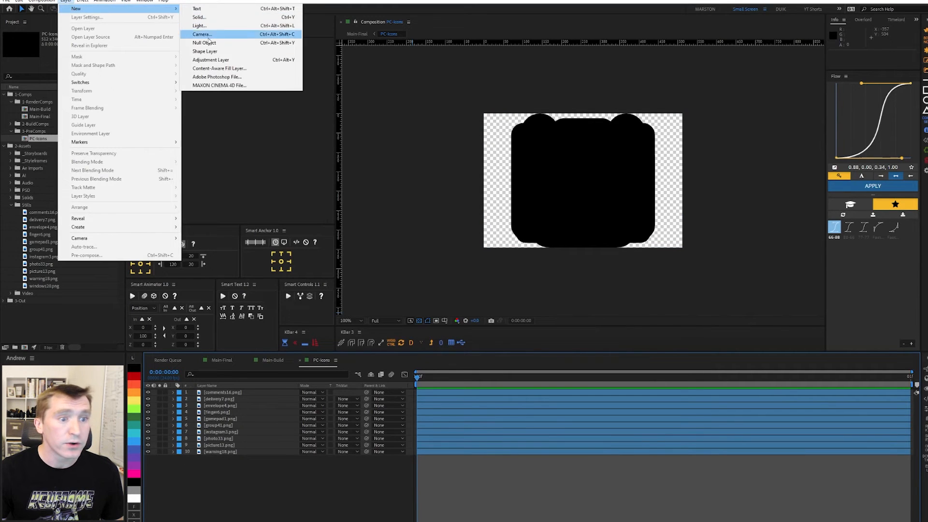
click(215, 54)
click(228, 392)
key(Return)
text(Ctrl)
key(Return)
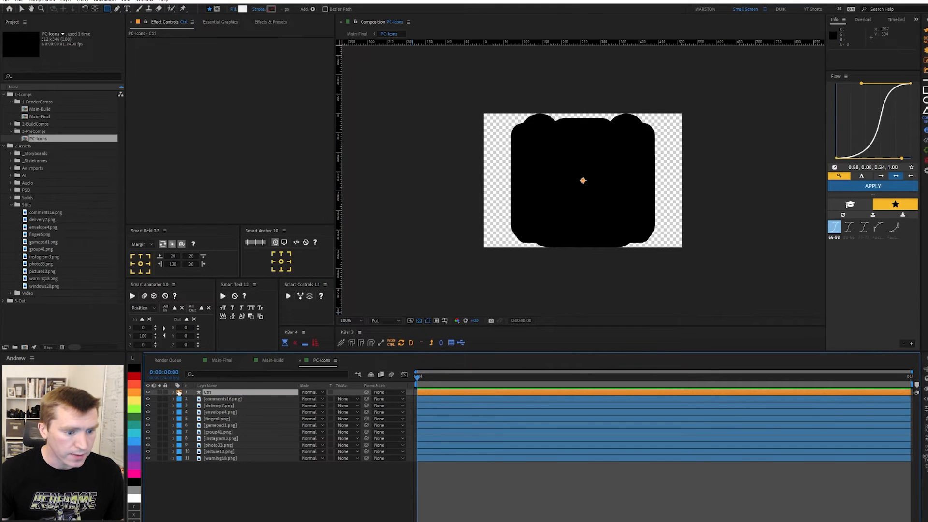
click(179, 392)
click(196, 287)
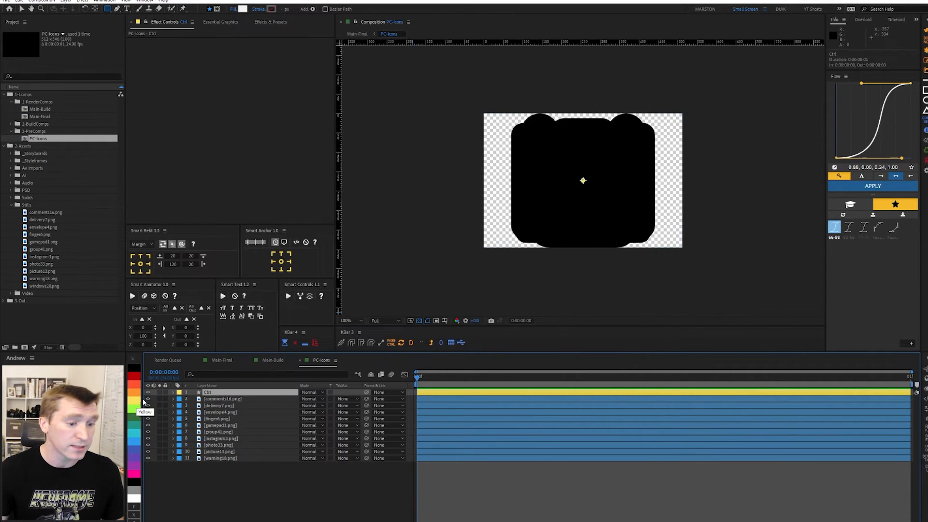
right_click(204, 393)
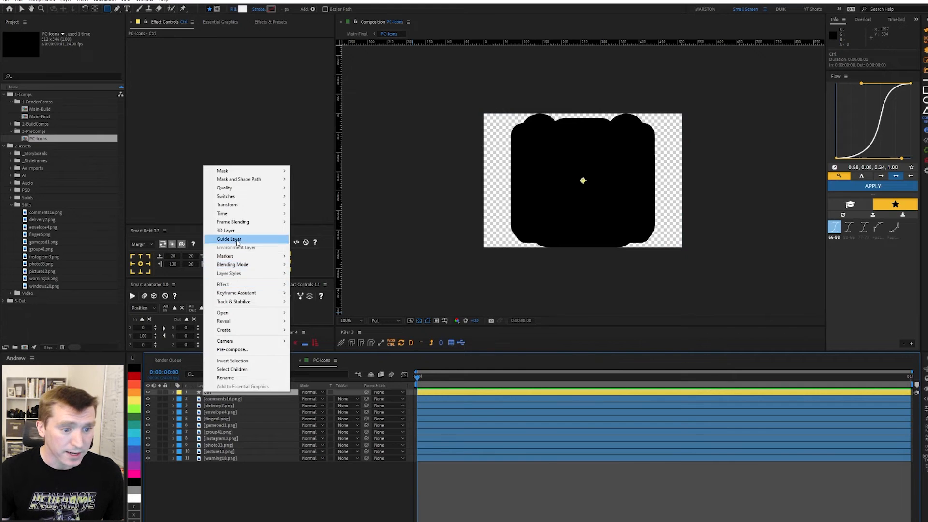
click(229, 239)
Add a Slider Control effect to Ctrl and rename it 'Icon-Select'.
key(ctrl+space)
text(sli)
key(Return)
click(154, 41)
key(Return)
text(C)
text(con-Select)
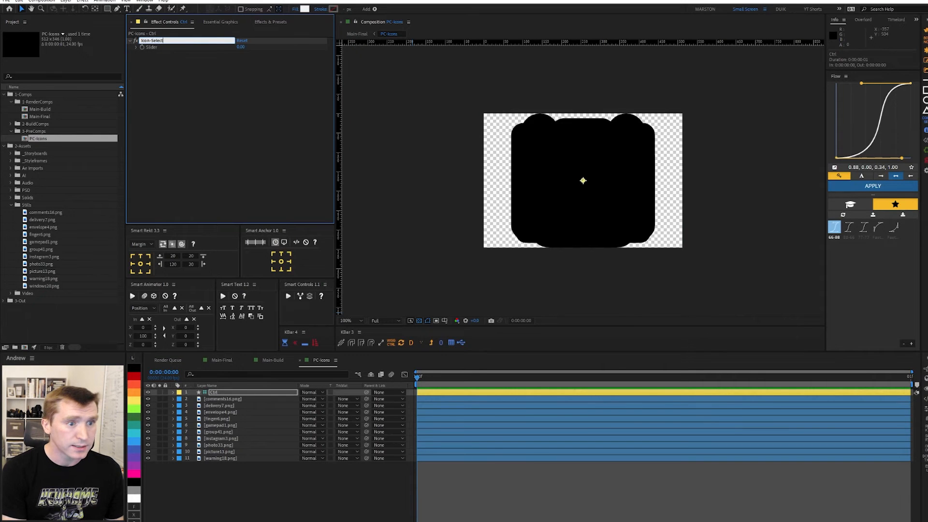
key(Return)
Move Ctrl to the bottom, expand its Icon-Select Slider, and show comments16.png's Opacity.
drag(213, 394, 231, 464)
key(e)
click(187, 465)
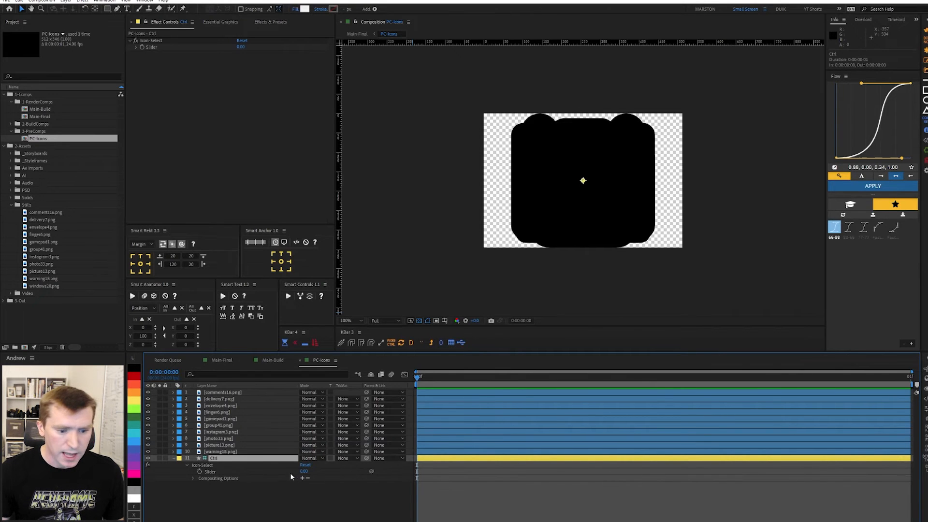
click(231, 395)
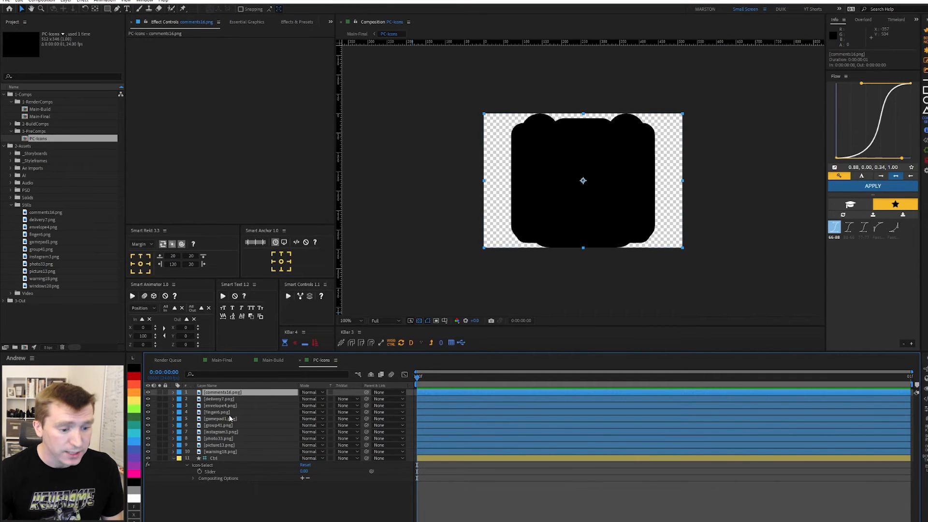
key(t)
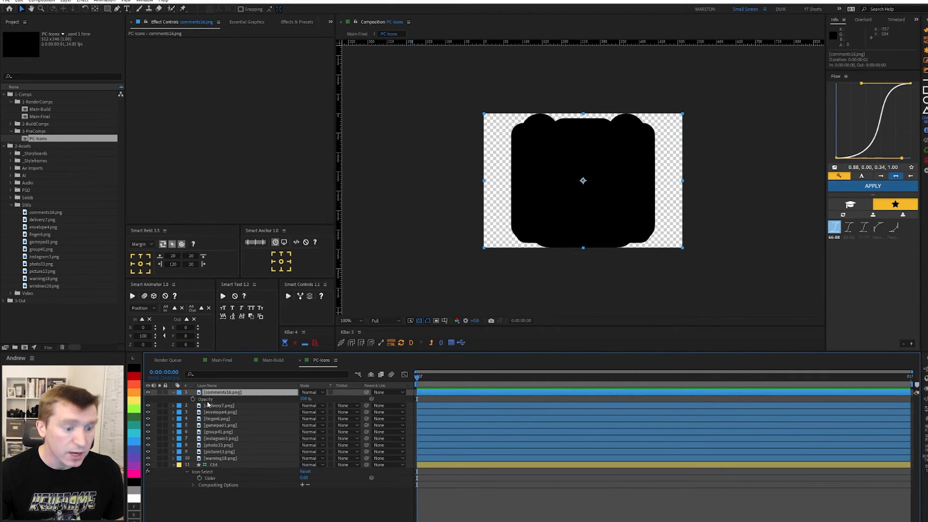
Give comments16.png's Opacity the expression src = Ctrl Slider; if (src == index) {100} else {0}.
alt+click(193, 399)
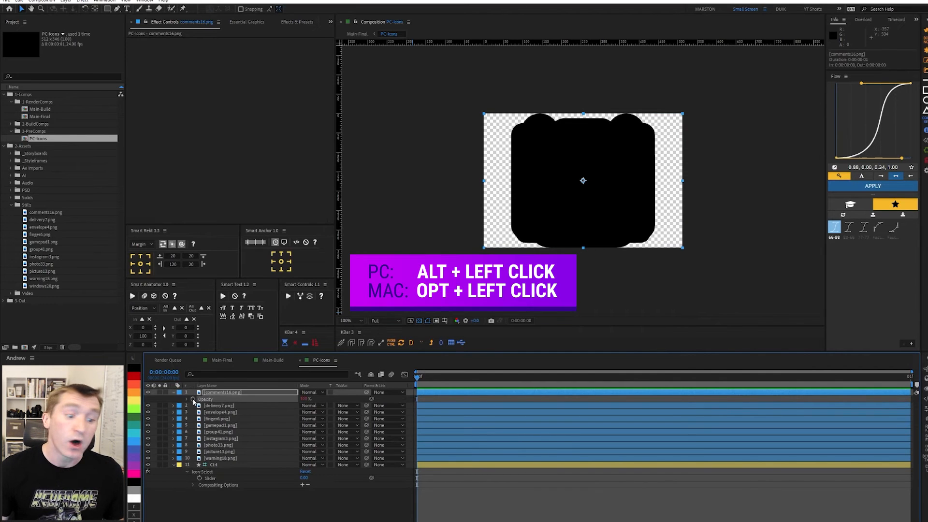
text(src =)
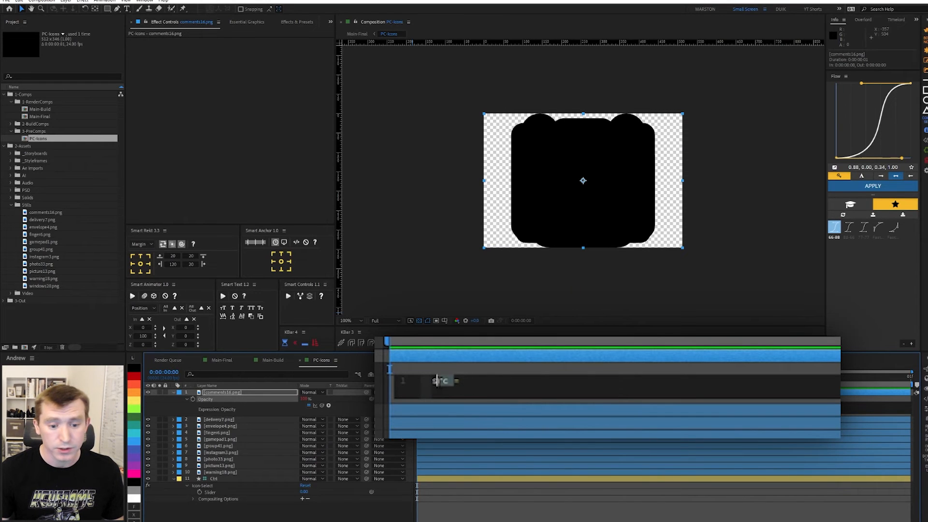
drag(322, 406, 233, 490)
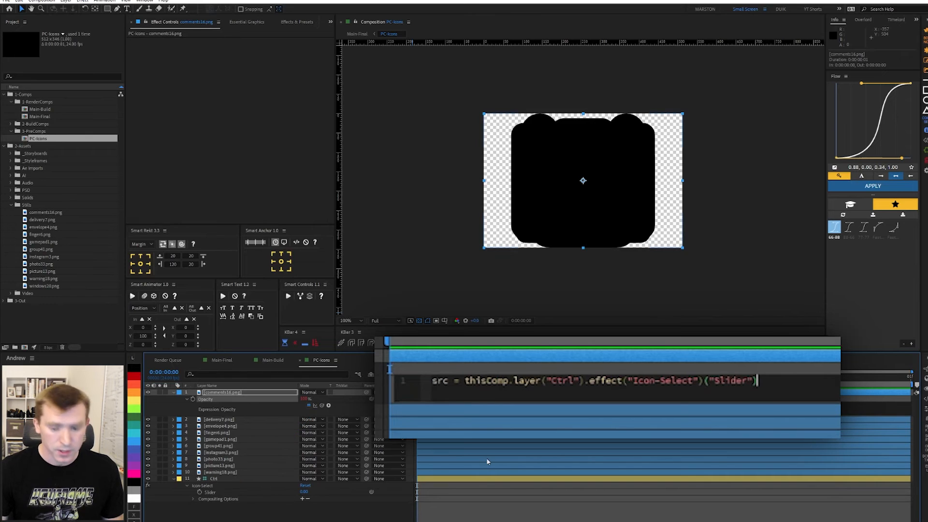
text(;)
key(Return)
key(Return)
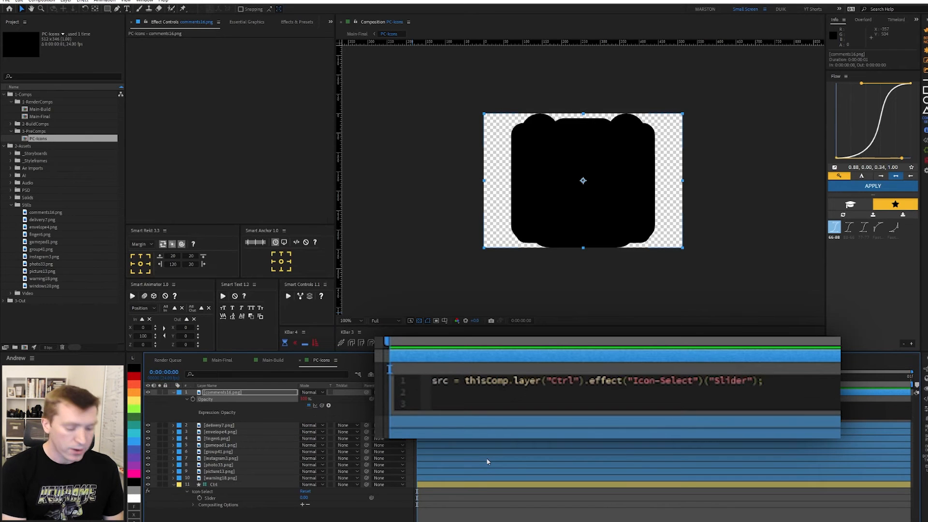
text(i)
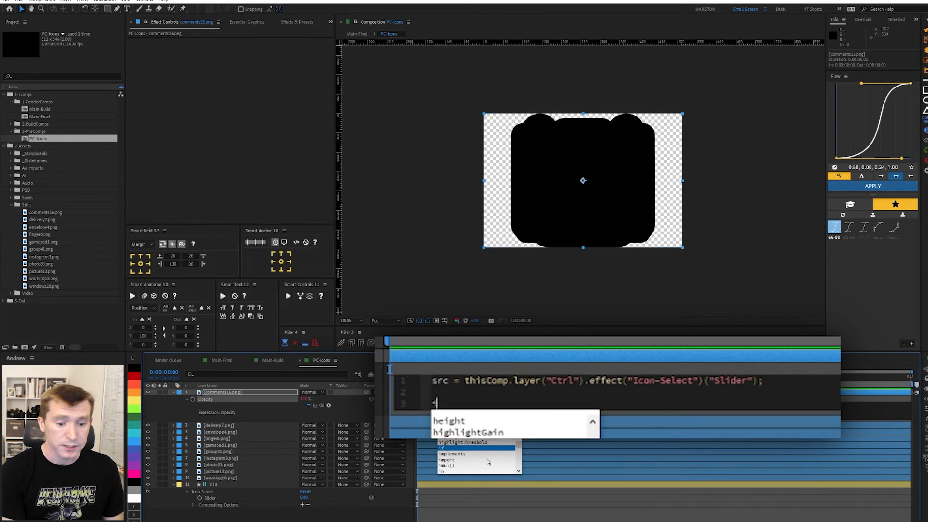
text(f (sr)
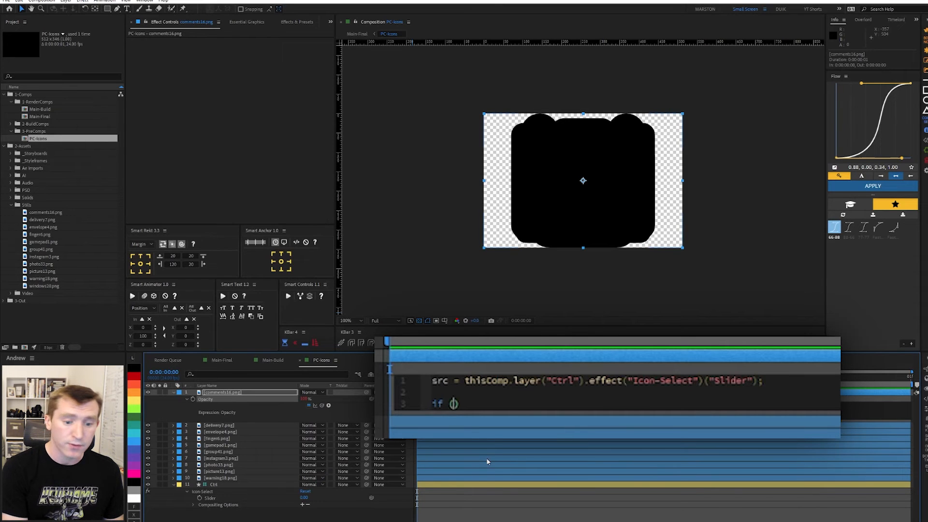
text(c == )
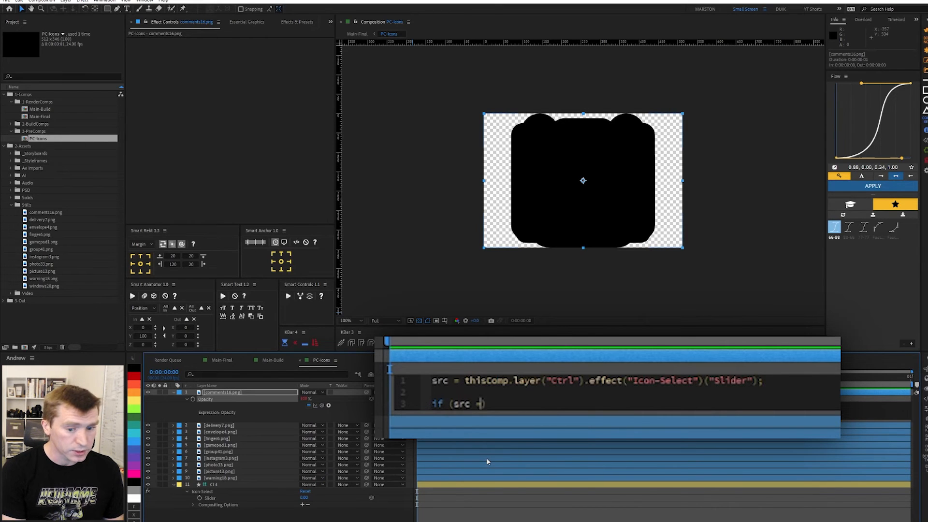
text(index)
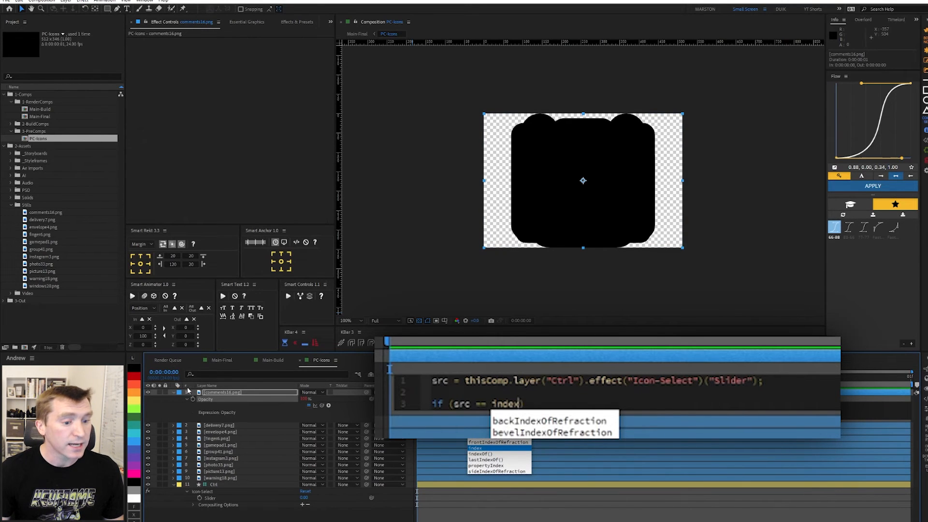
click(537, 404)
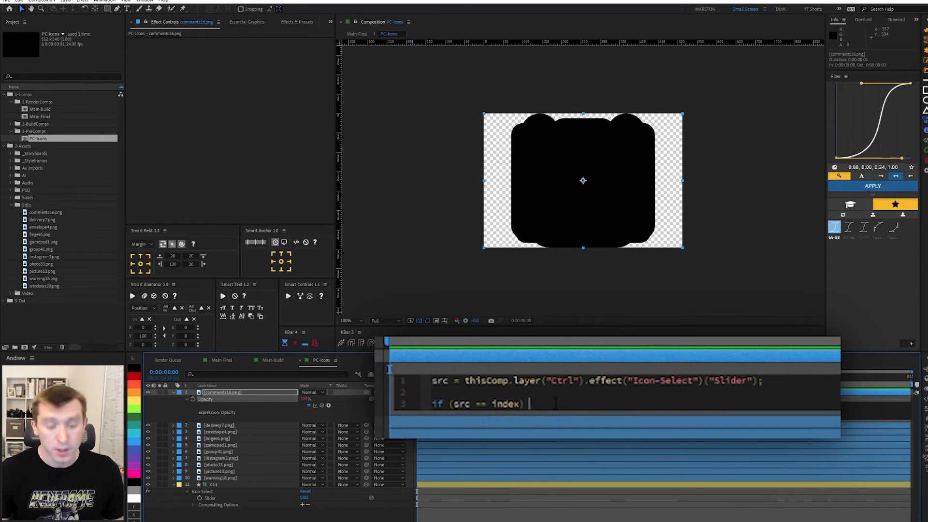
text({1)
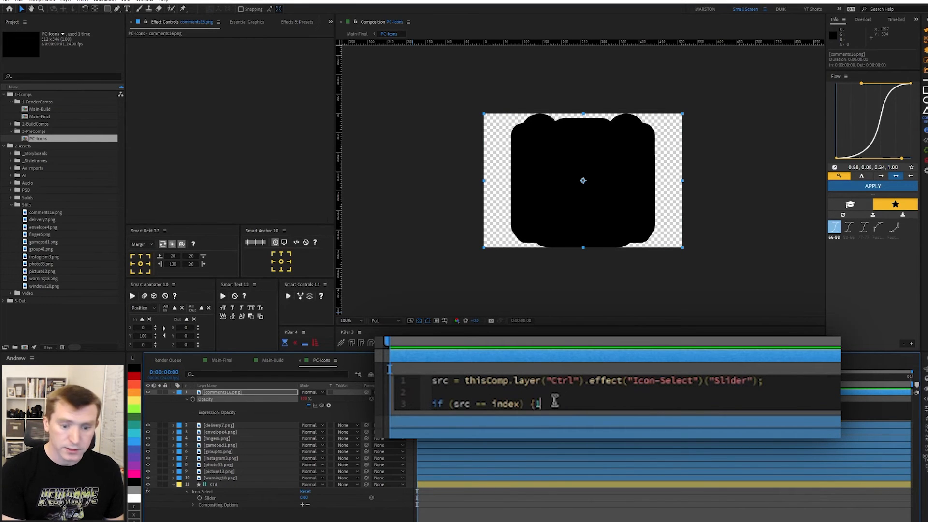
text(00})
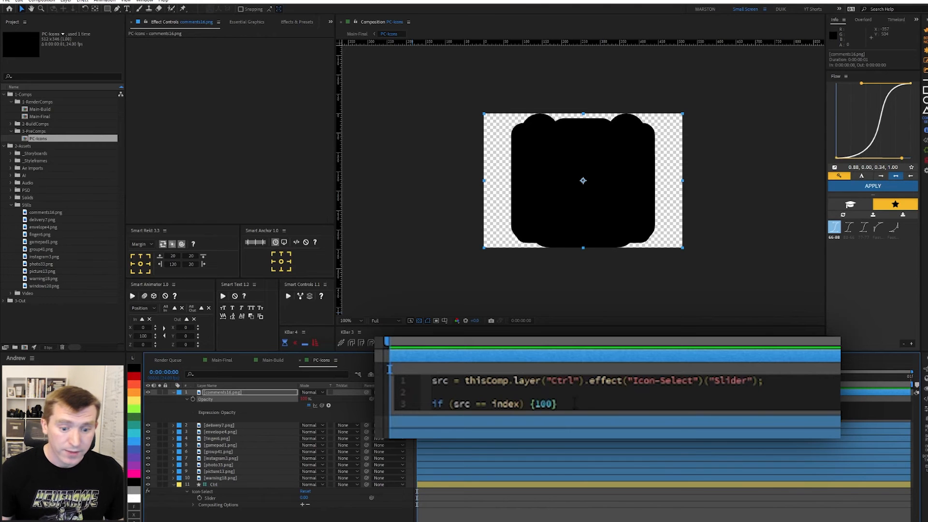
text( else)
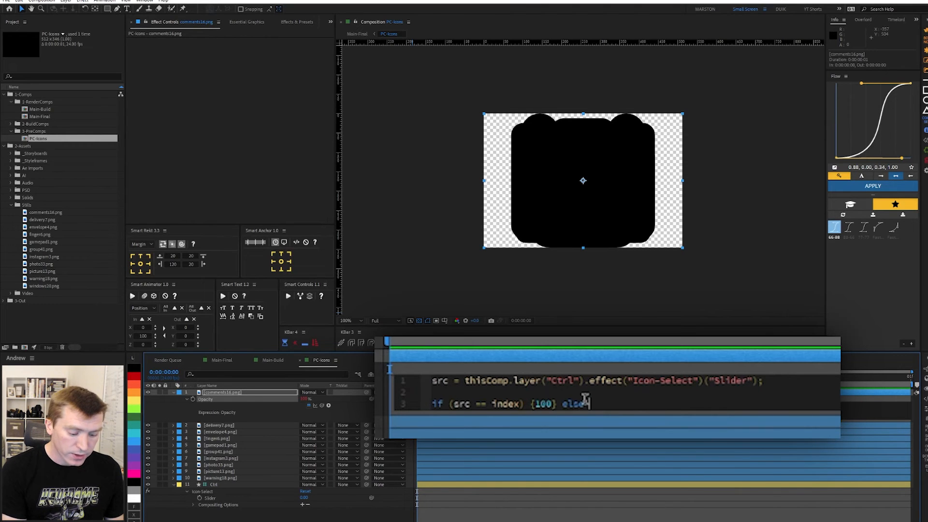
text( {0)
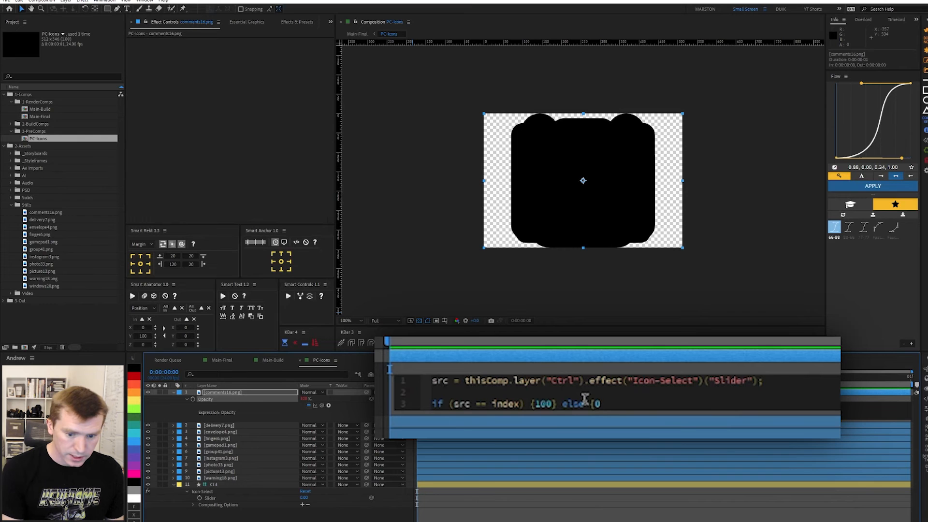
text(})
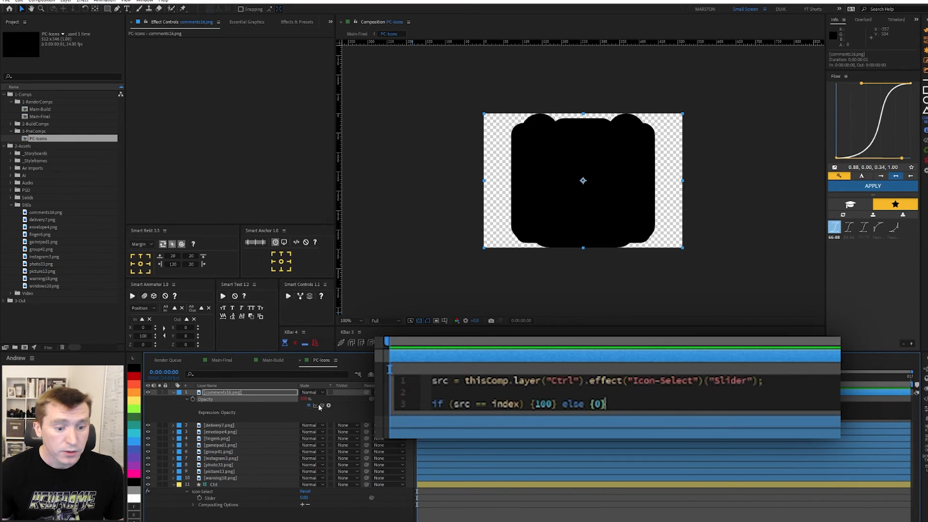
click(350, 409)
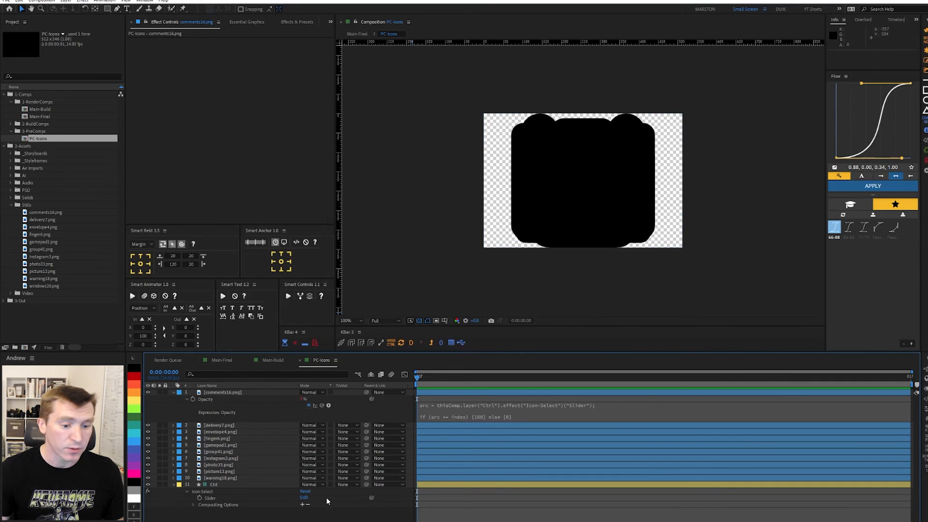
Set the Icon-Select Slider value to 1.
click(305, 497)
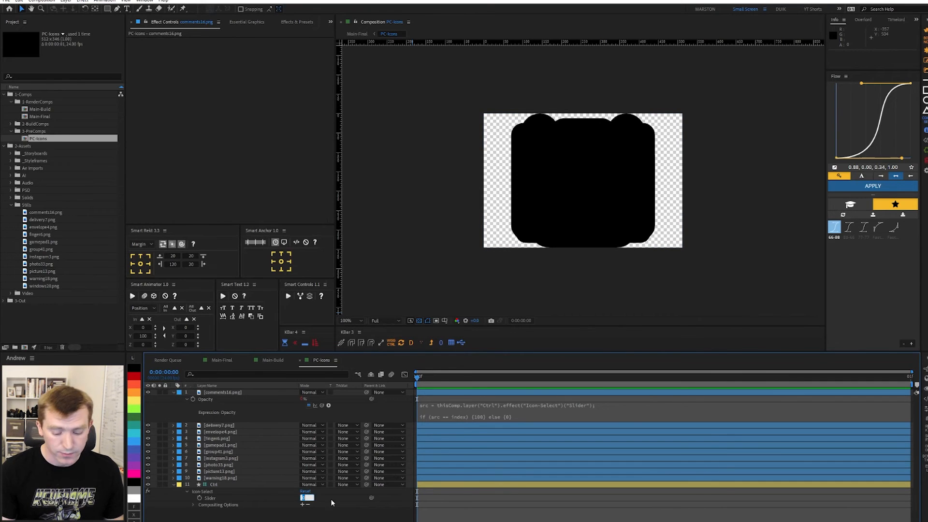
text(1)
key(Return)
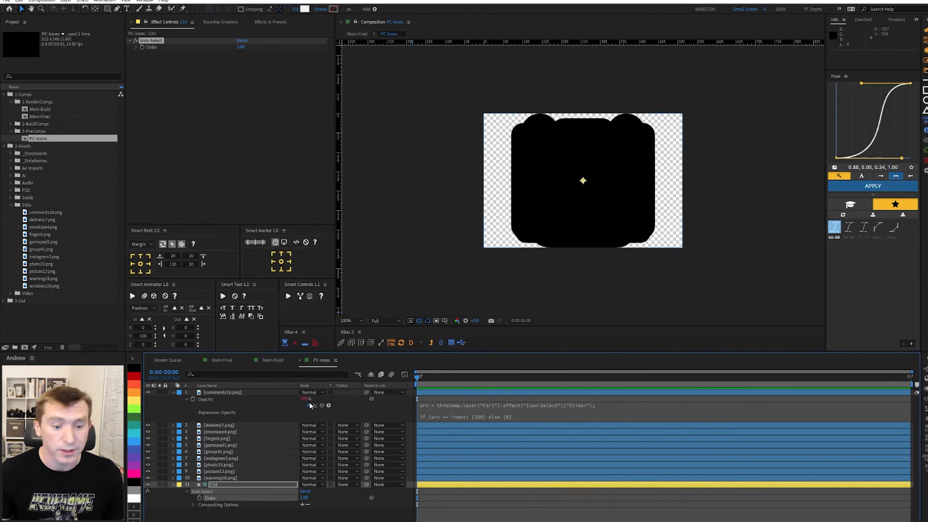
click(214, 398)
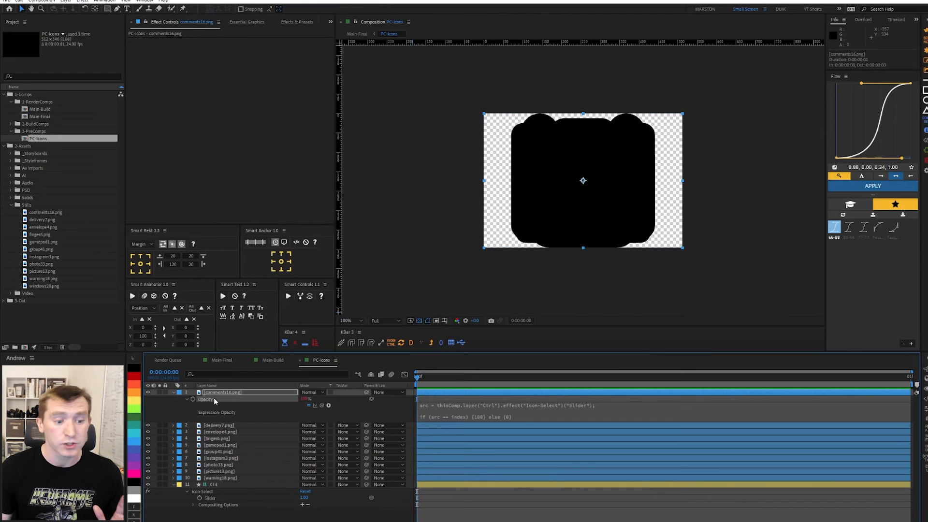
Copy only the Opacity expression and paste it onto icon layers 2 through 10.
right_click(214, 398)
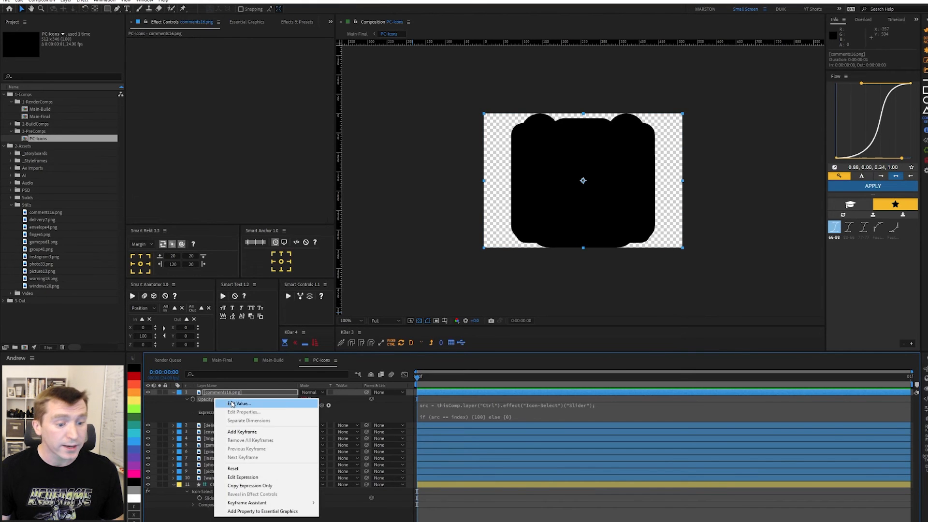
click(253, 487)
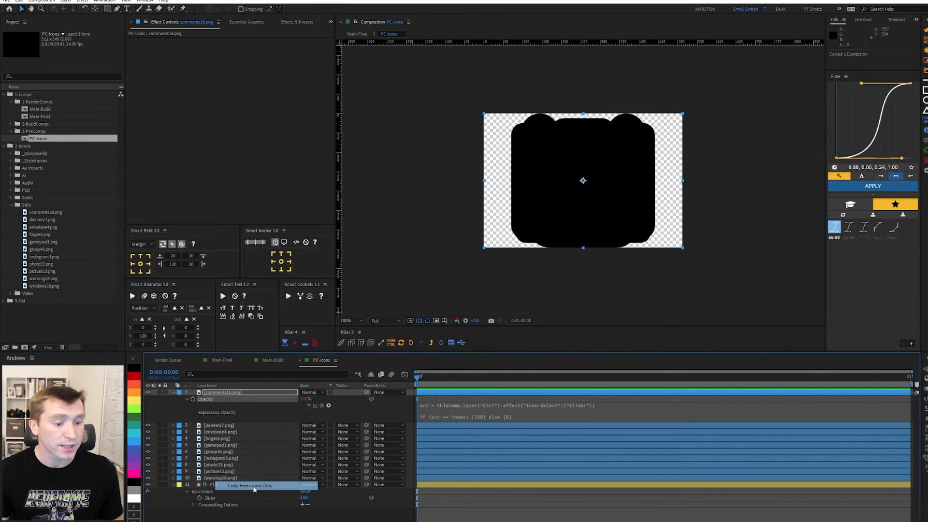
shift+click(220, 477)
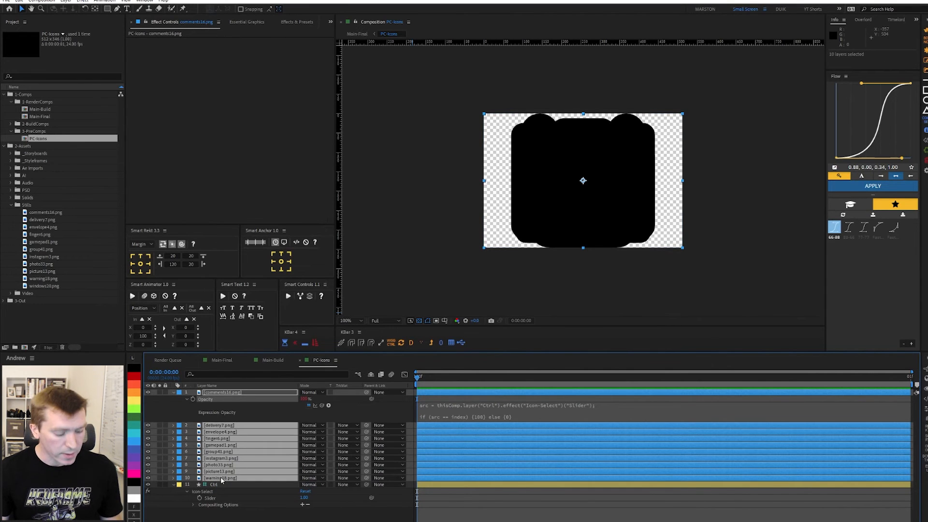
key(ctrl+v)
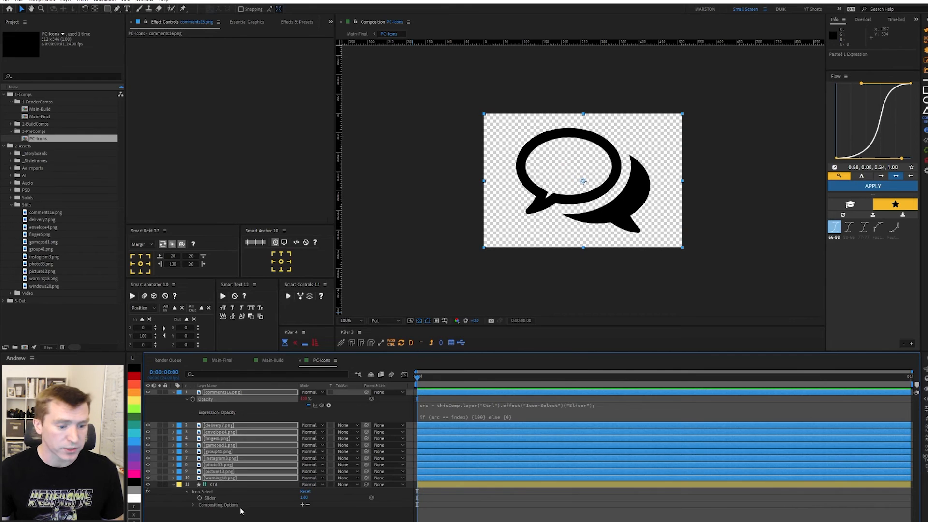
click(305, 497)
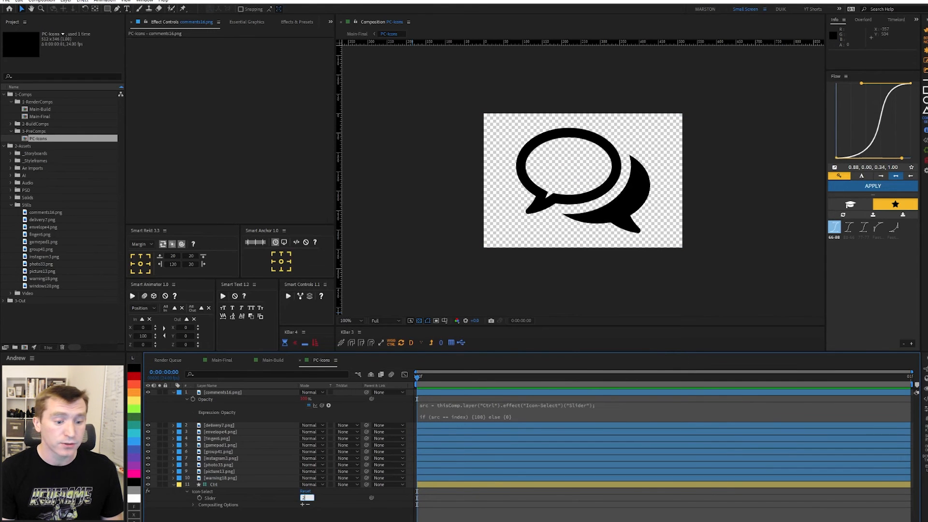
Set the Icon-Select slider to 2, then to 3 to show the envelope icon.
key(Return)
click(222, 426)
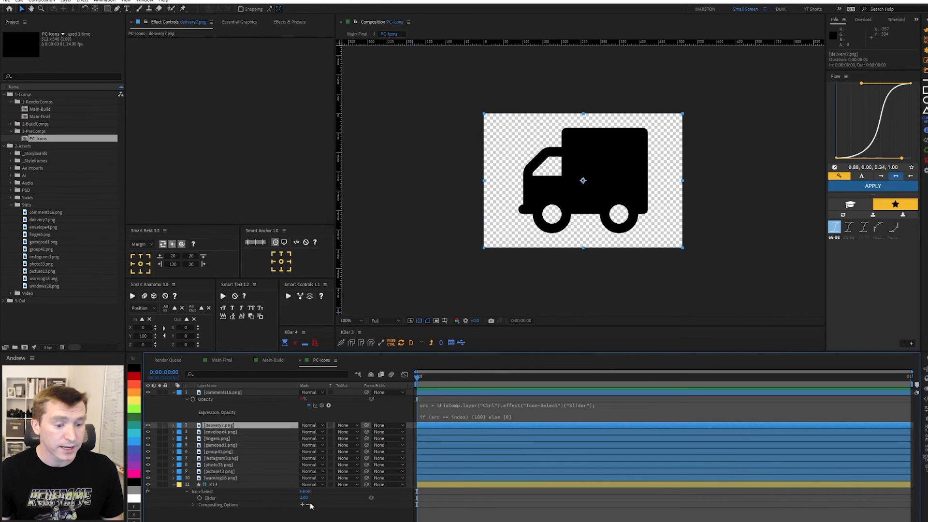
click(303, 498)
text(3)
key(Return)
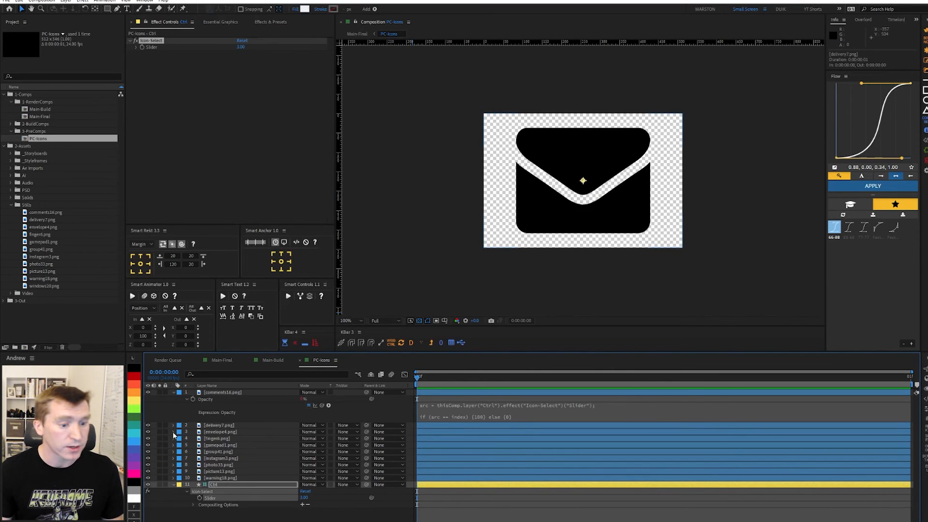
Undo the last change and drag the Ctrl layer up the stack and back to the bottom.
key(ctrl+z)
key(ctrl+z)
drag(209, 485, 233, 394)
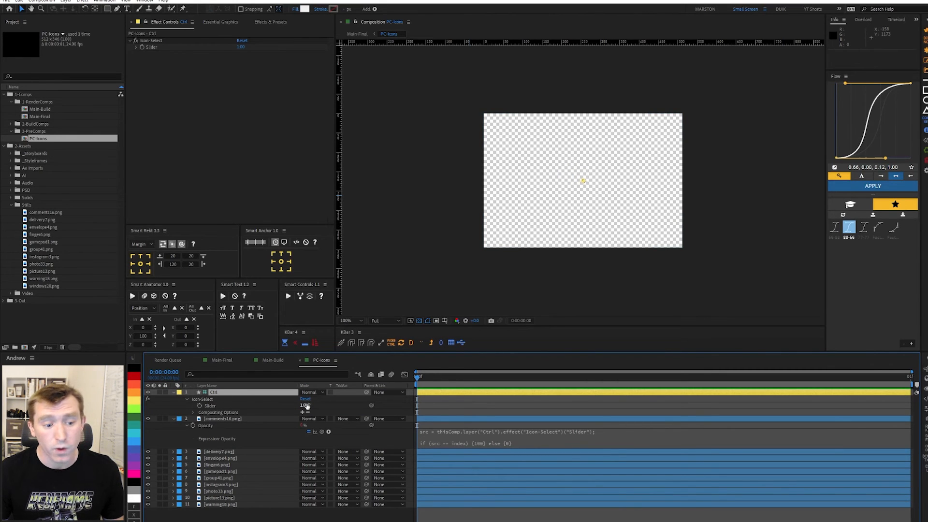
drag(228, 395, 251, 512)
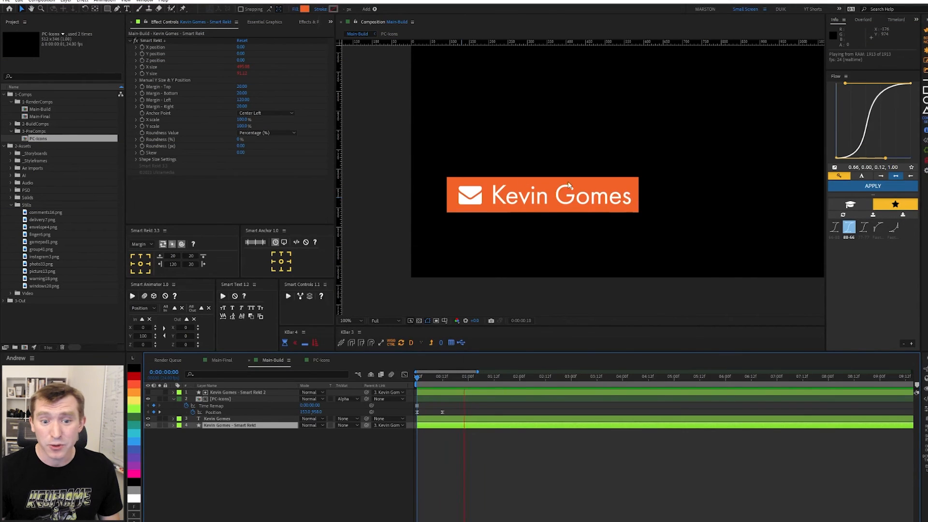
In the PC-Icons precomp set the Icon-Select slider to 4 for the pointing hand, then preview Main-Build.
key(space)
double_click(221, 400)
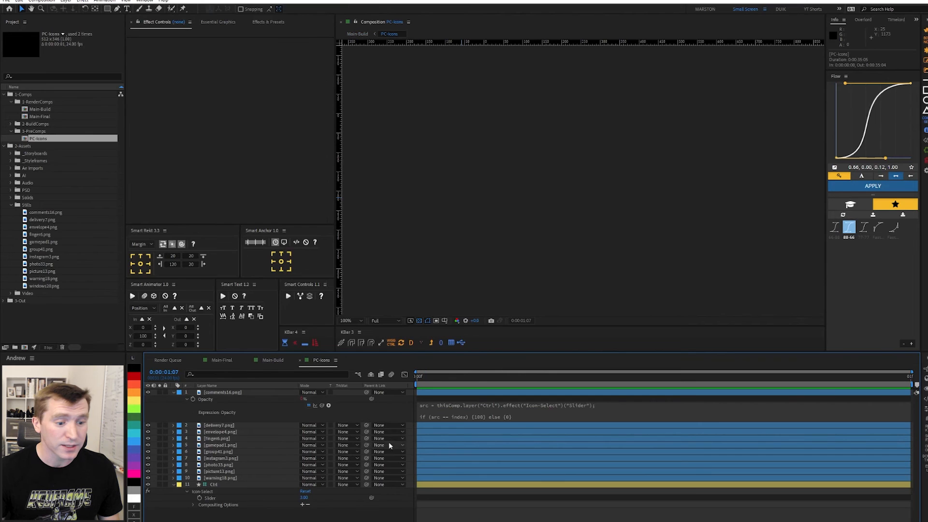
click(303, 497)
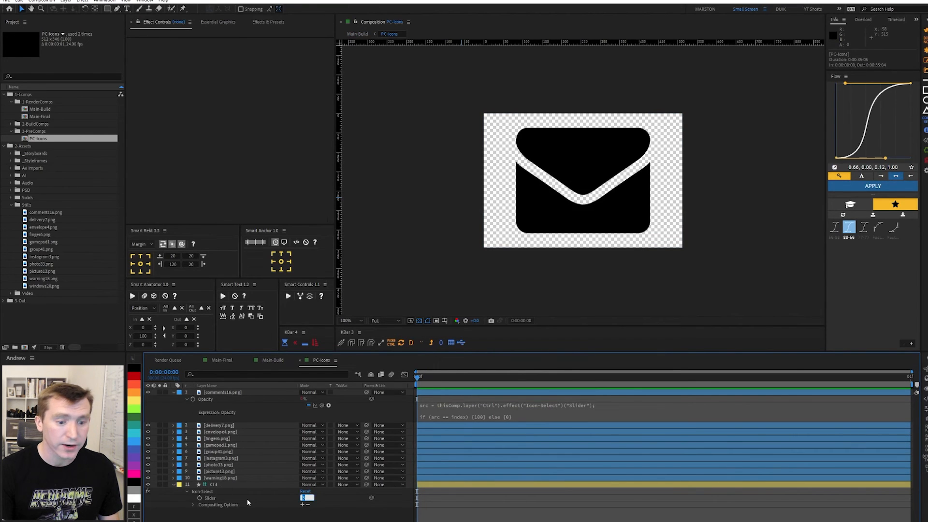
text(4)
key(Return)
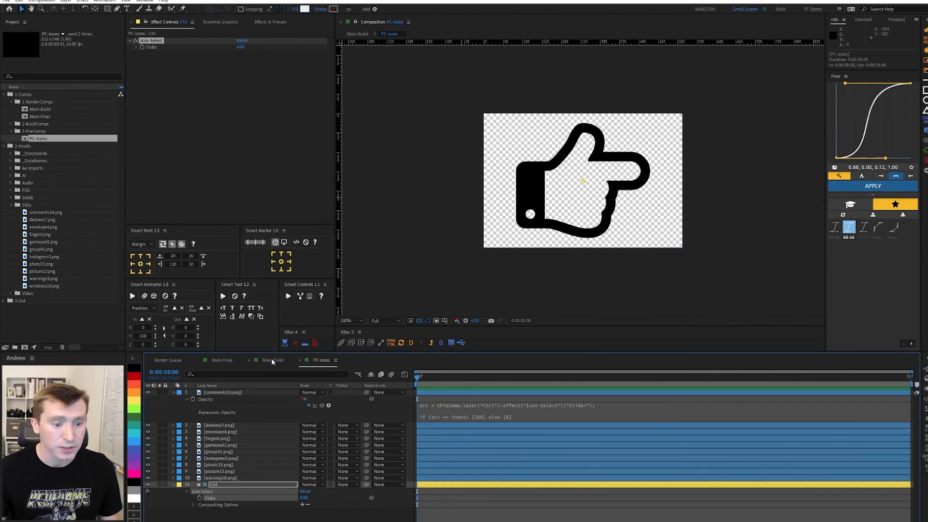
click(274, 362)
key(space)
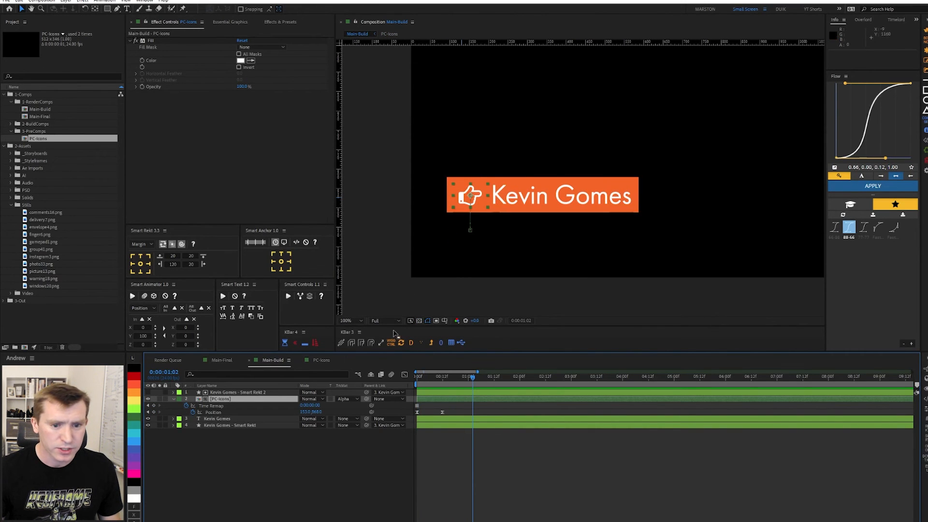
click(229, 432)
click(229, 425)
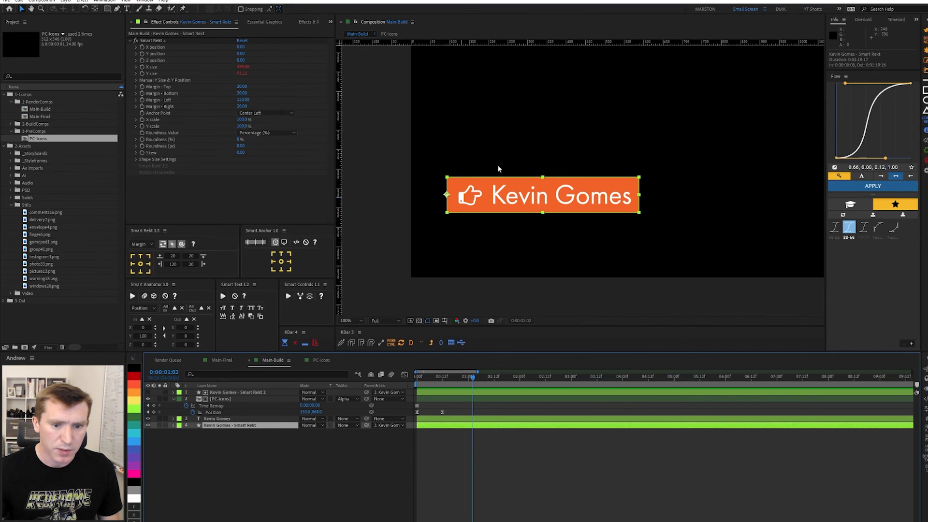
drag(450, 385, 441, 383)
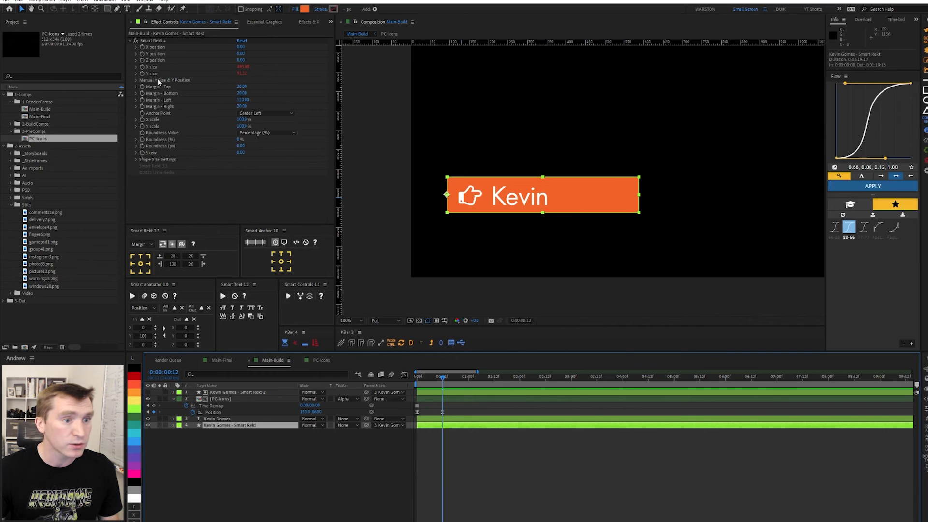
click(152, 41)
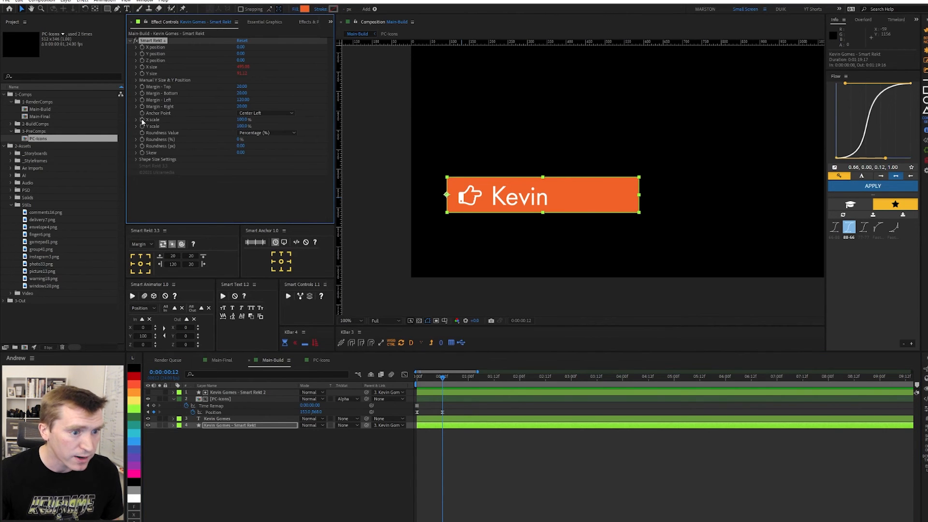
click(449, 428)
key(u)
drag(435, 382, 416, 383)
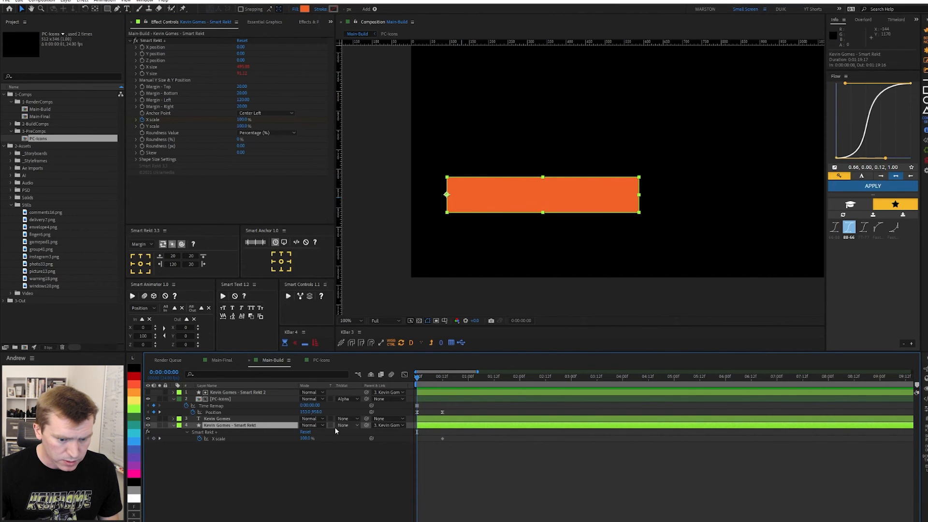
click(304, 438)
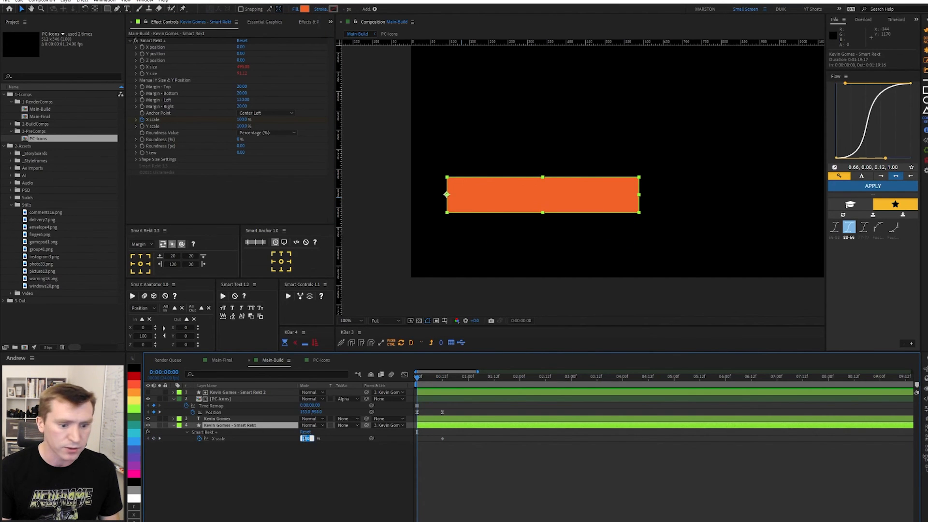
text(0)
key(Return)
Apply the Flow 88-66 ease to both X scale keyframes and preview the growing bar.
drag(455, 449, 412, 439)
key(space)
key(space)
click(846, 227)
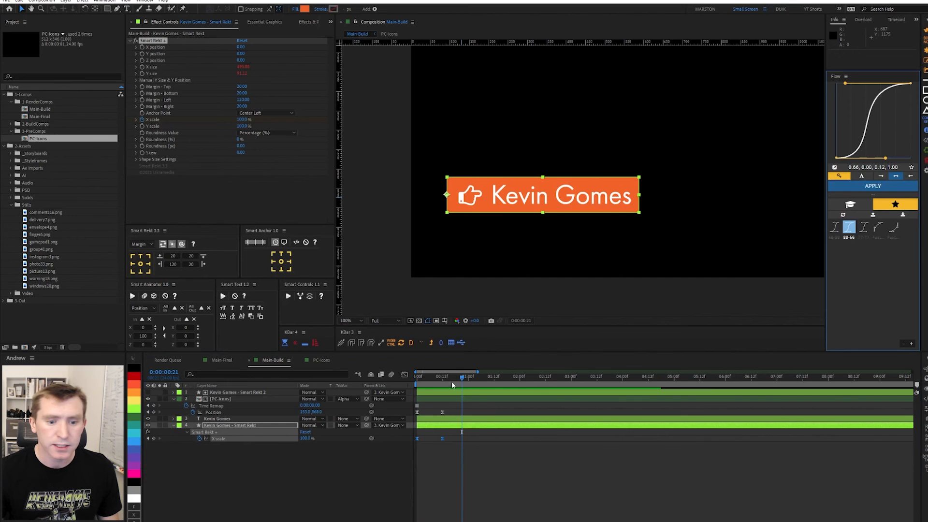
key(space)
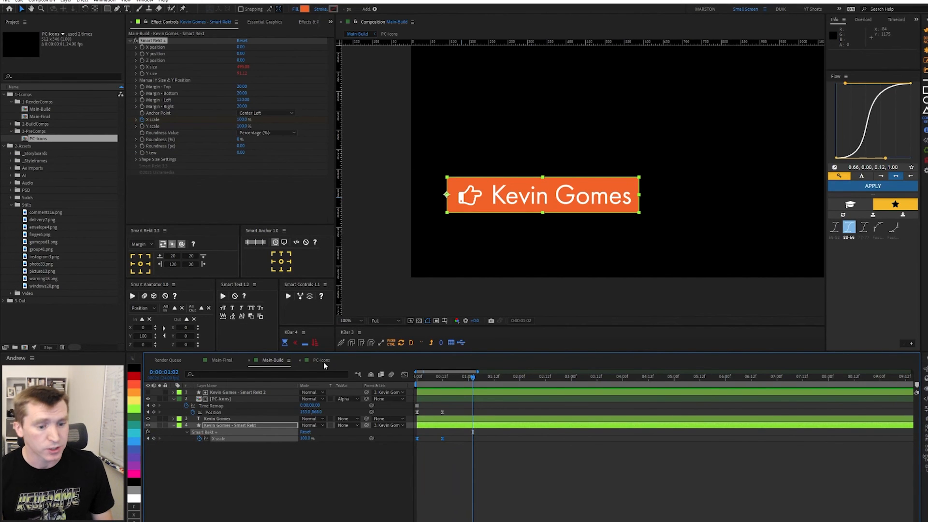
click(324, 362)
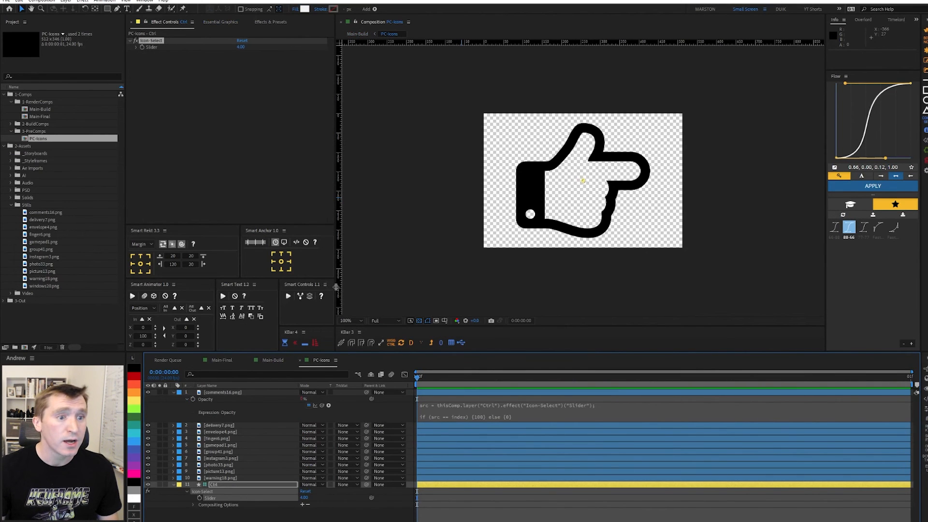
Add Ctrl's Slider to PC-Icons' Essential Graphics as a control named 'Icon-Select'.
click(218, 23)
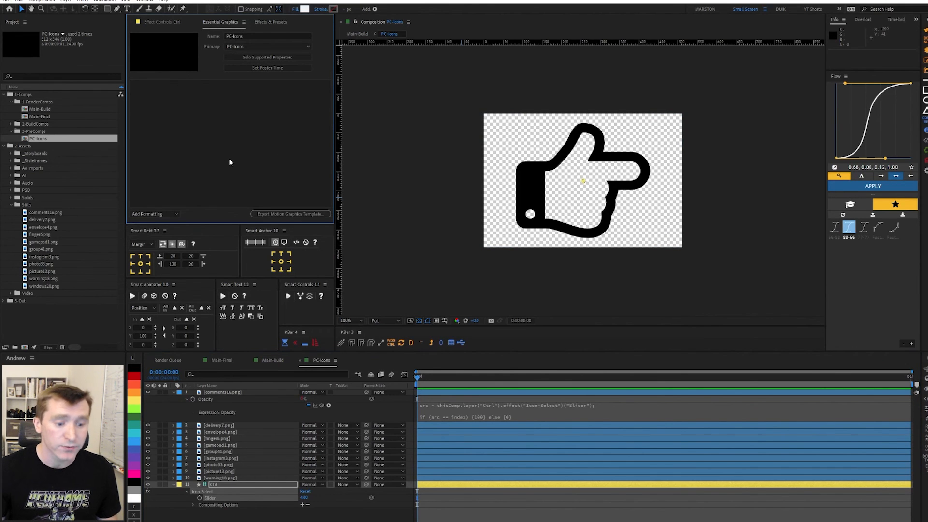
drag(212, 498, 208, 111)
click(164, 85)
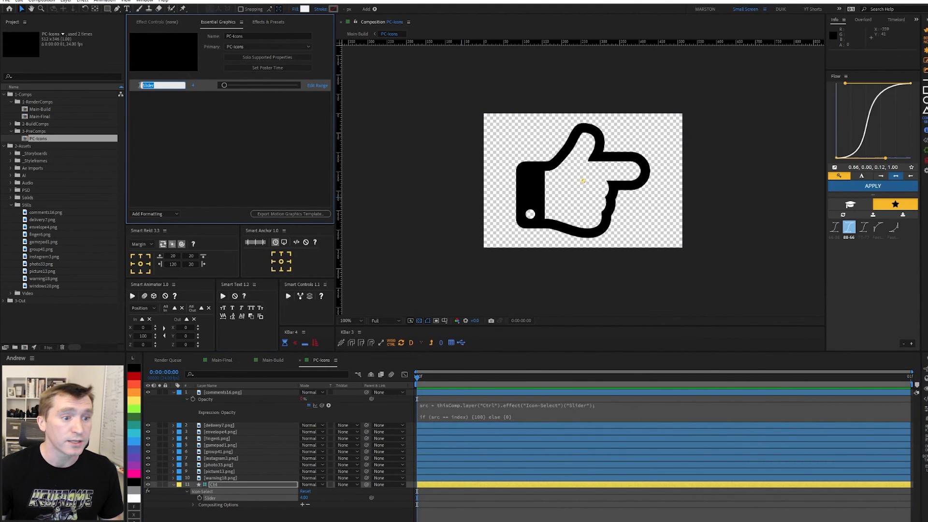
text(Icon-Select)
key(Return)
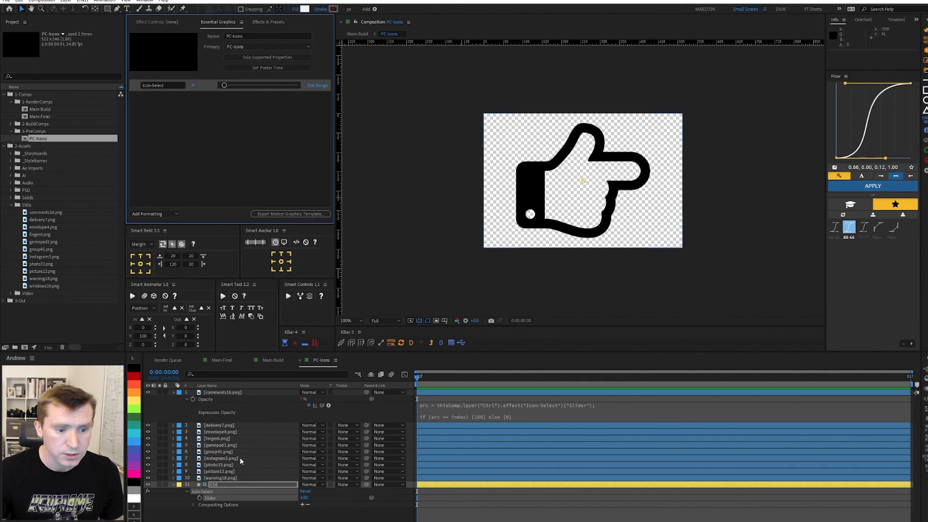
click(272, 361)
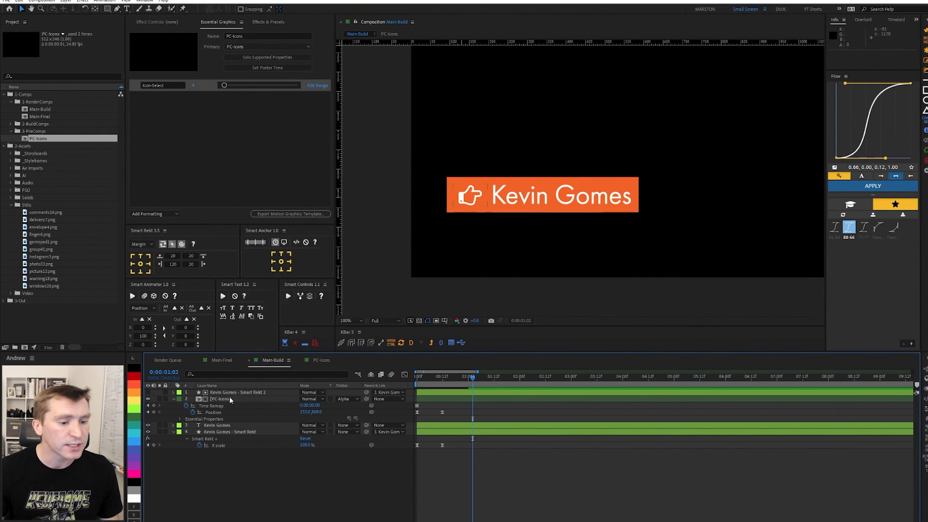
Set the PC-Icons layer's Icon-Select Essential Property to 5 to show the gamepad icon.
click(199, 399)
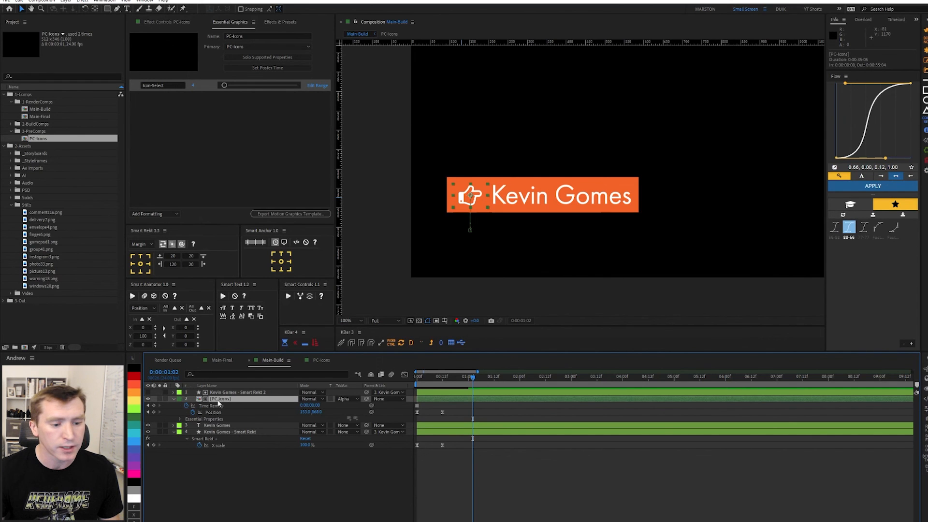
click(208, 419)
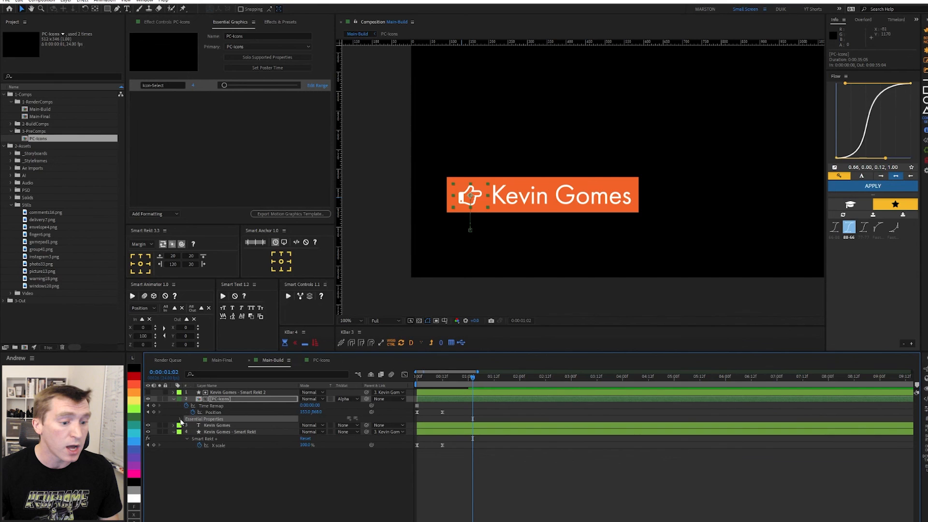
click(180, 419)
click(204, 428)
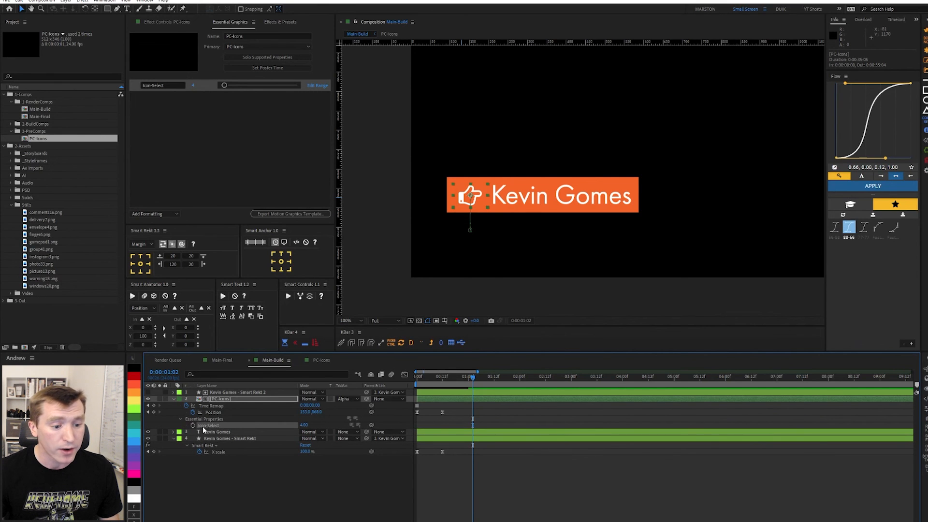
click(304, 425)
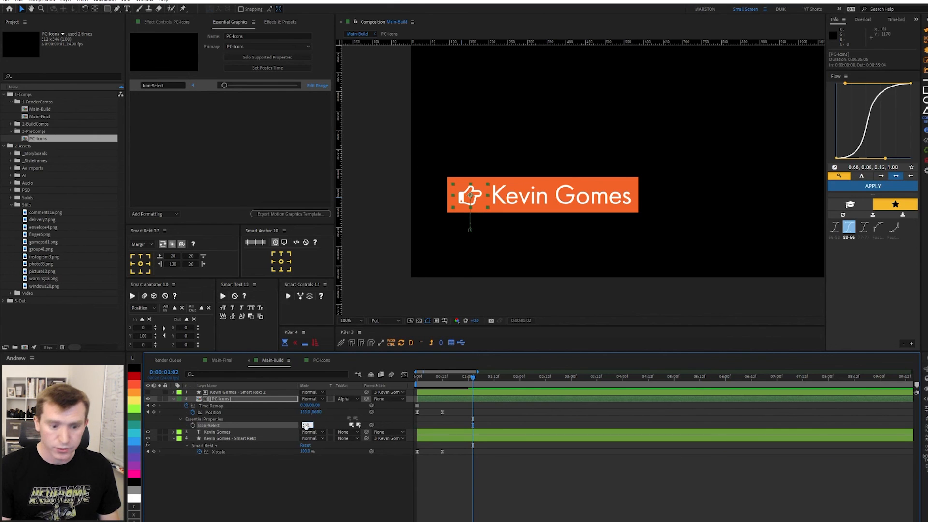
text(5)
key(Return)
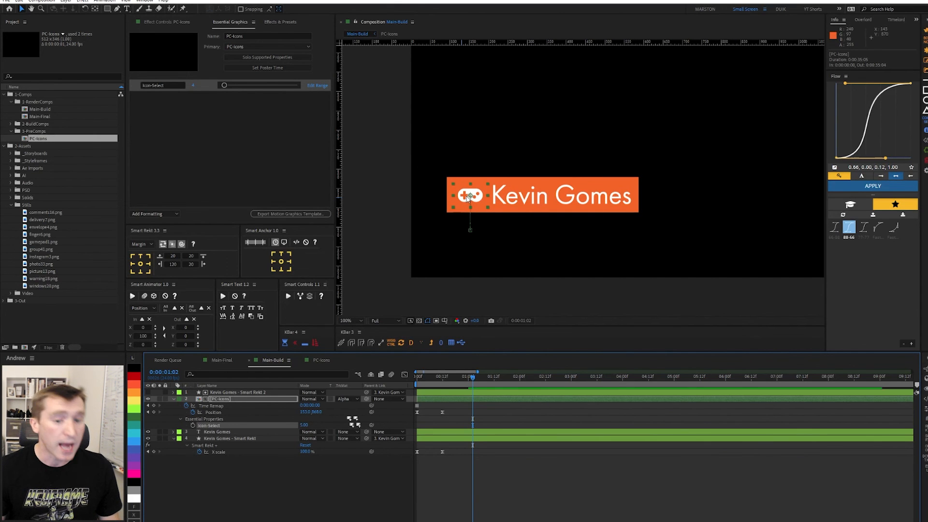